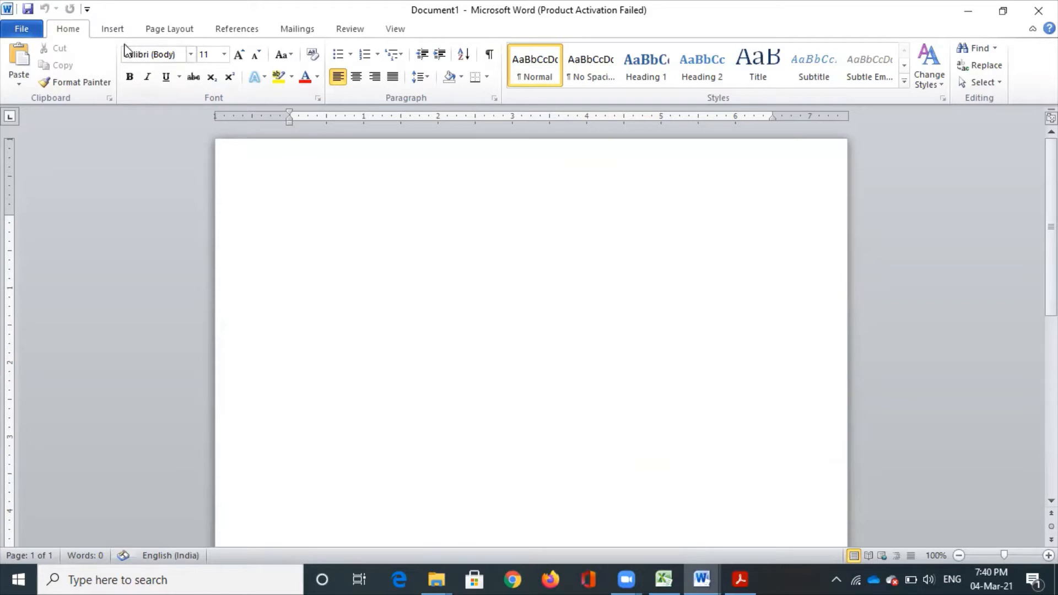
- Draw a rounded rectangle about 6.33" wide and 4.82" high on the blank page
click(118, 33)
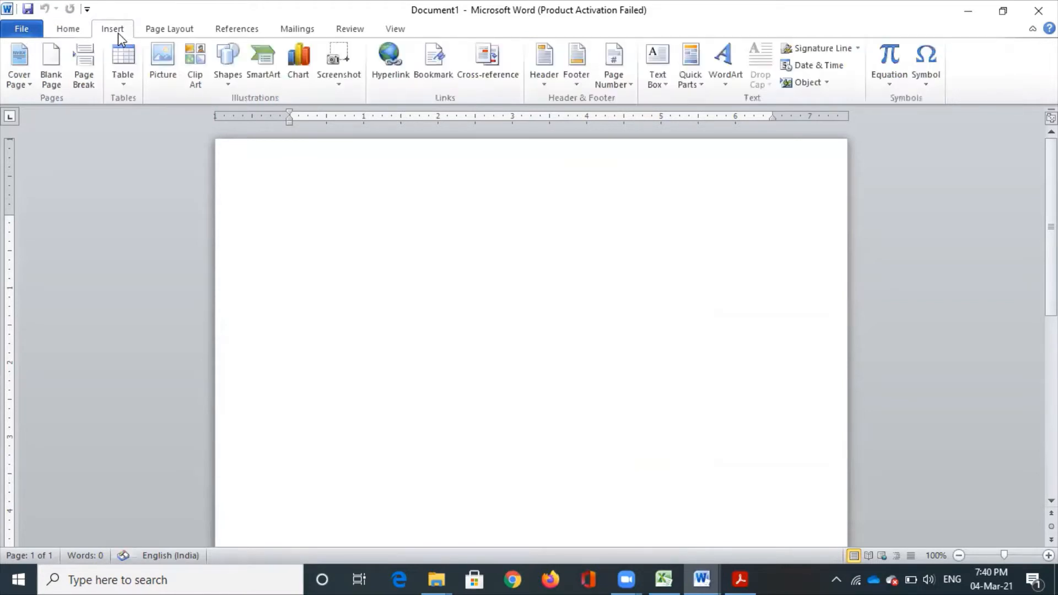
click(230, 85)
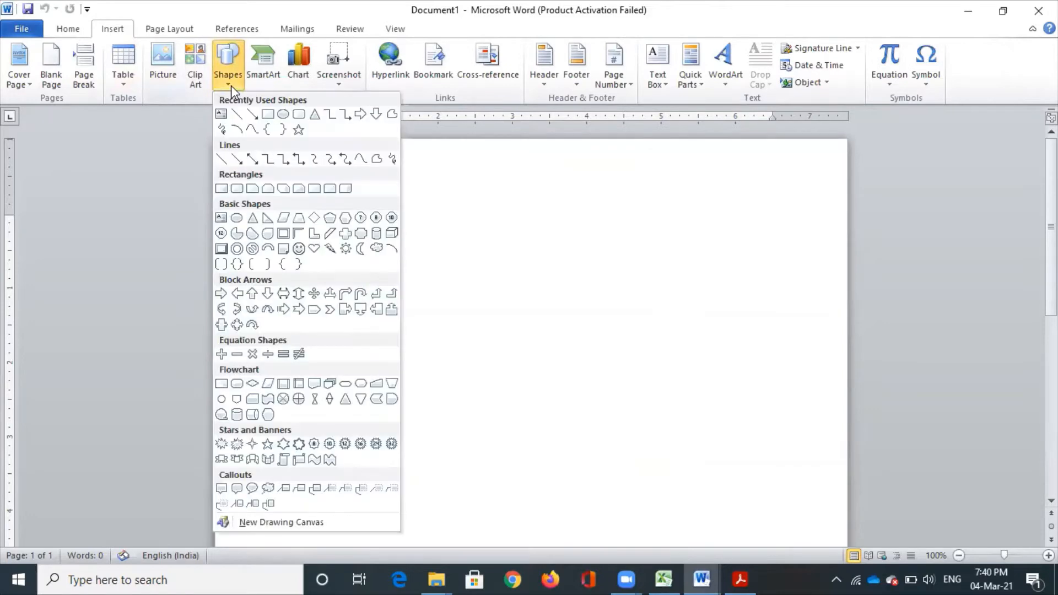
click(298, 116)
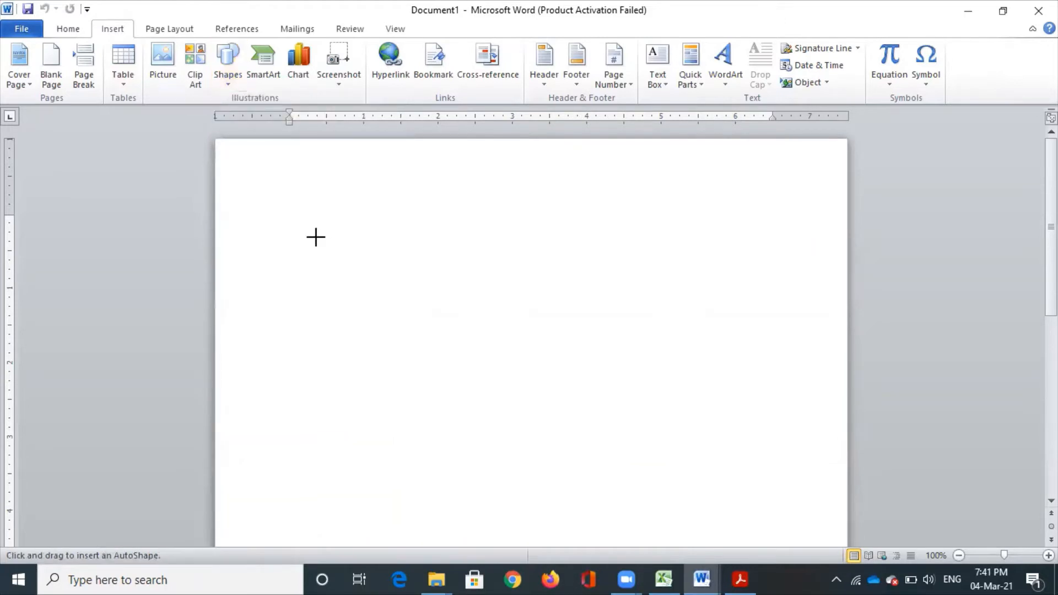
mouse_move(292, 245)
mouse_down()
mouse_move(750, 494)
mouse_move(775, 577)
mouse_move(764, 582)
mouse_move(764, 570)
mouse_up()
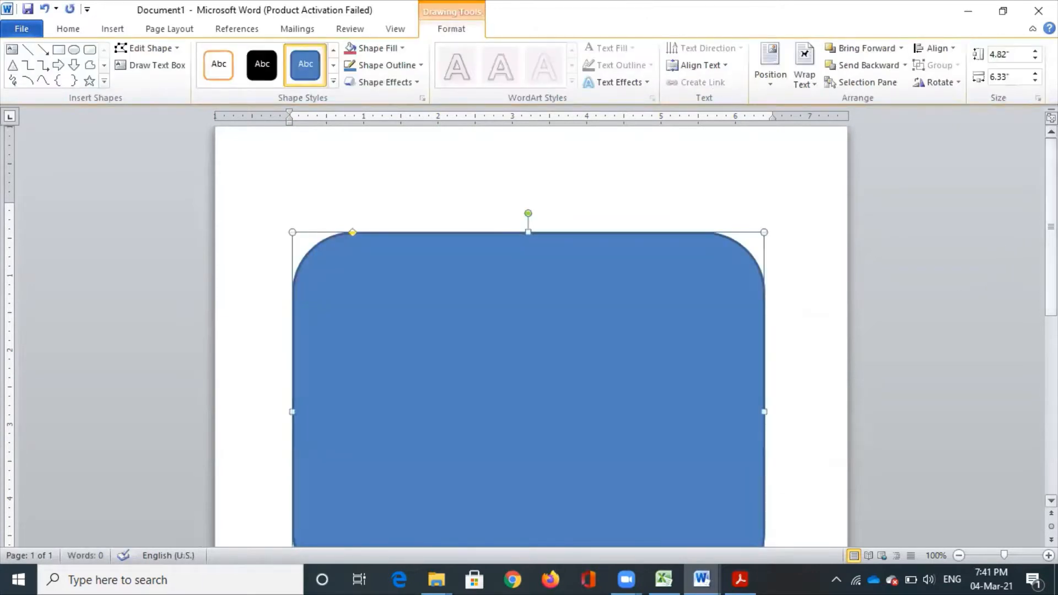
- Enlarge the rounded rectangle to about 8.56" high and 6.98" wide so it frames most of the page
scroll(940, 288, down, 5)
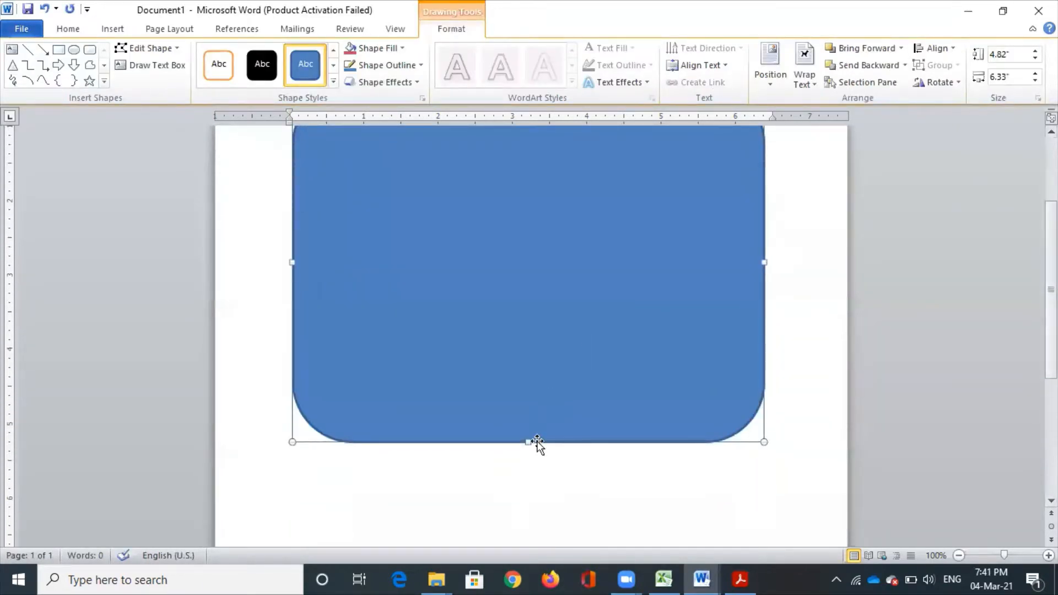
drag(527, 443, 550, 578)
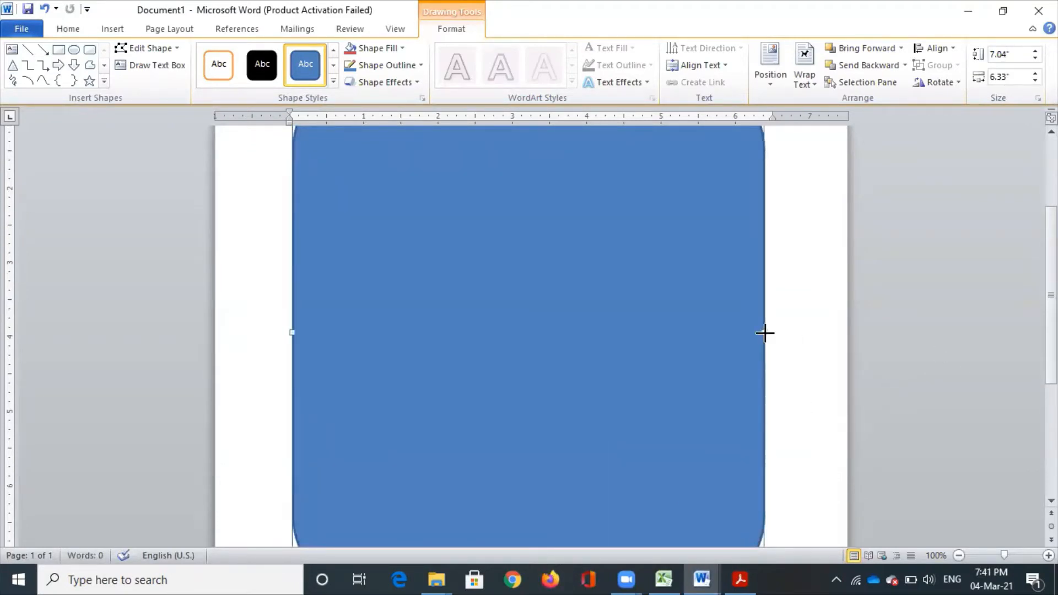
drag(765, 332, 793, 332)
scroll(266, 218, up, 5)
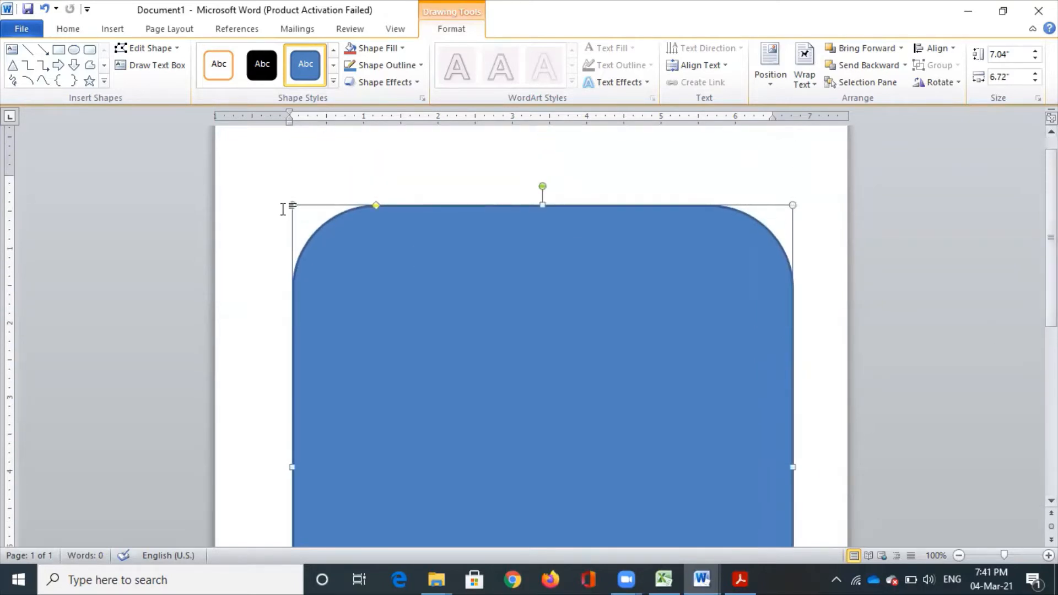
drag(292, 205, 283, 199)
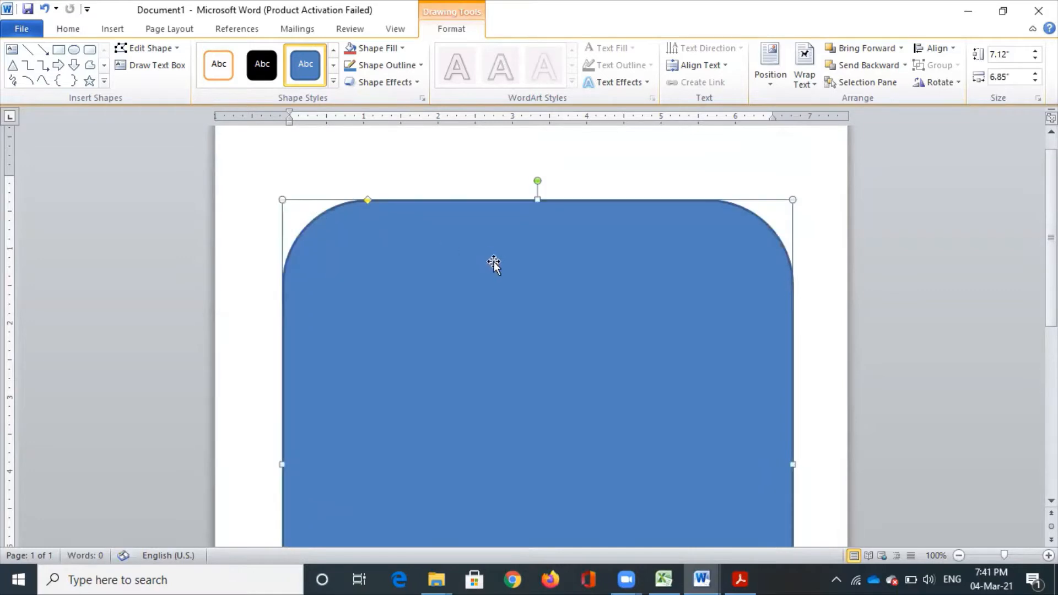
scroll(567, 421, down, 6)
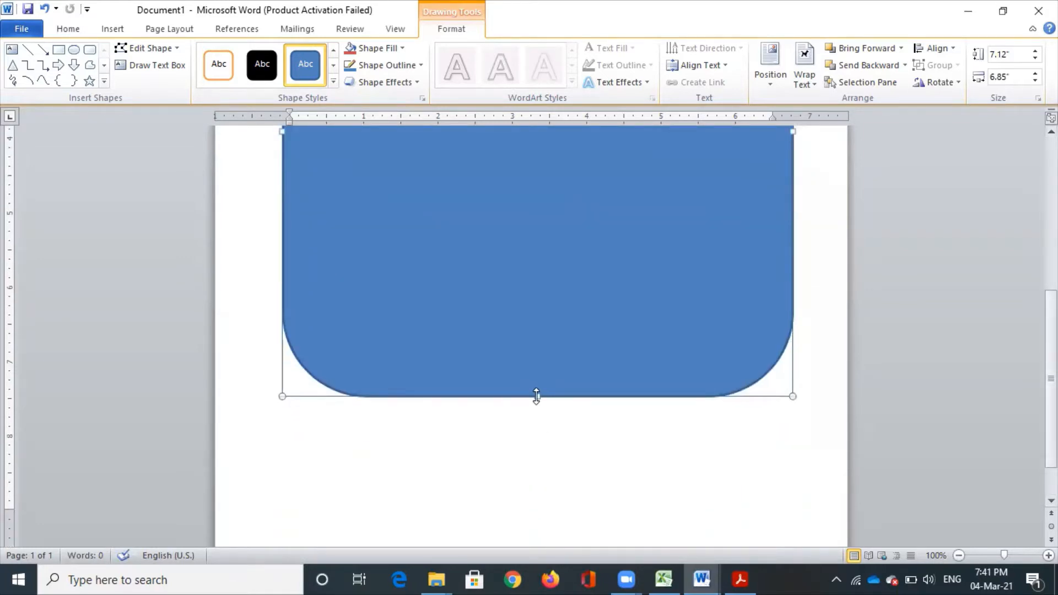
drag(537, 396, 540, 504)
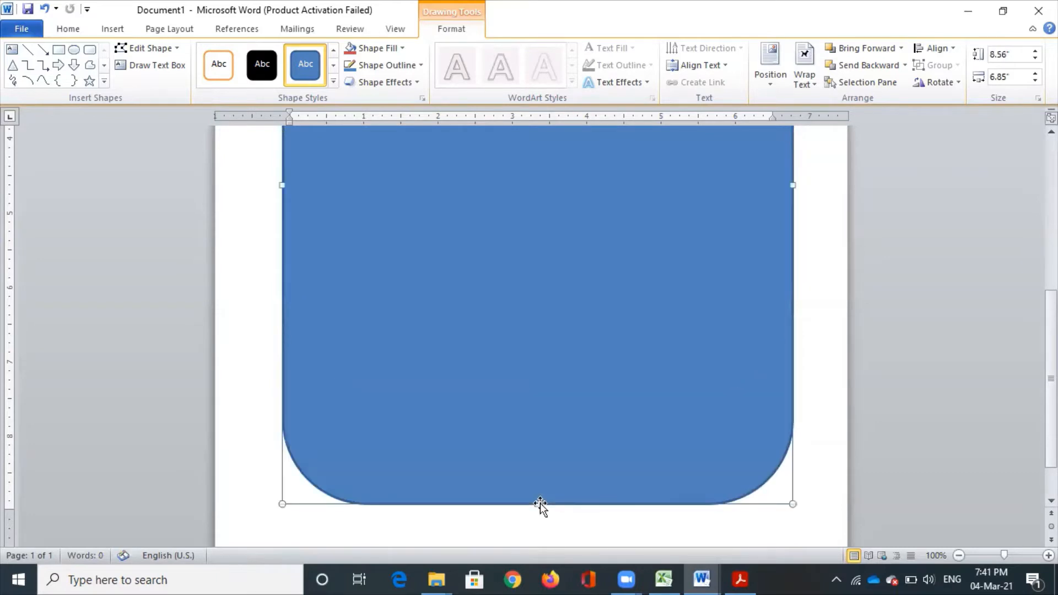
scroll(1025, 191, up, 10)
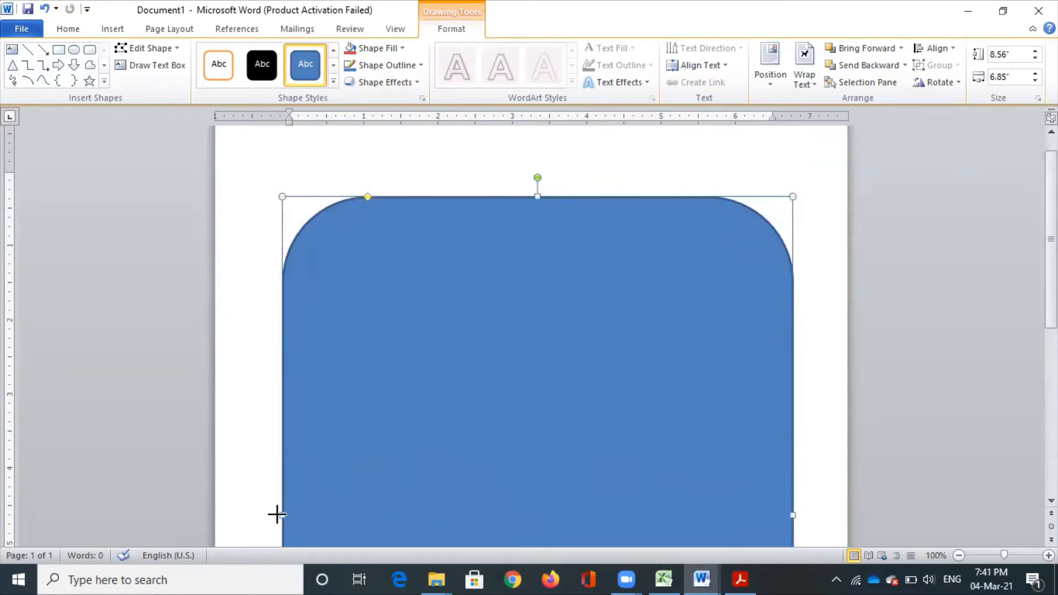
drag(277, 515, 268, 514)
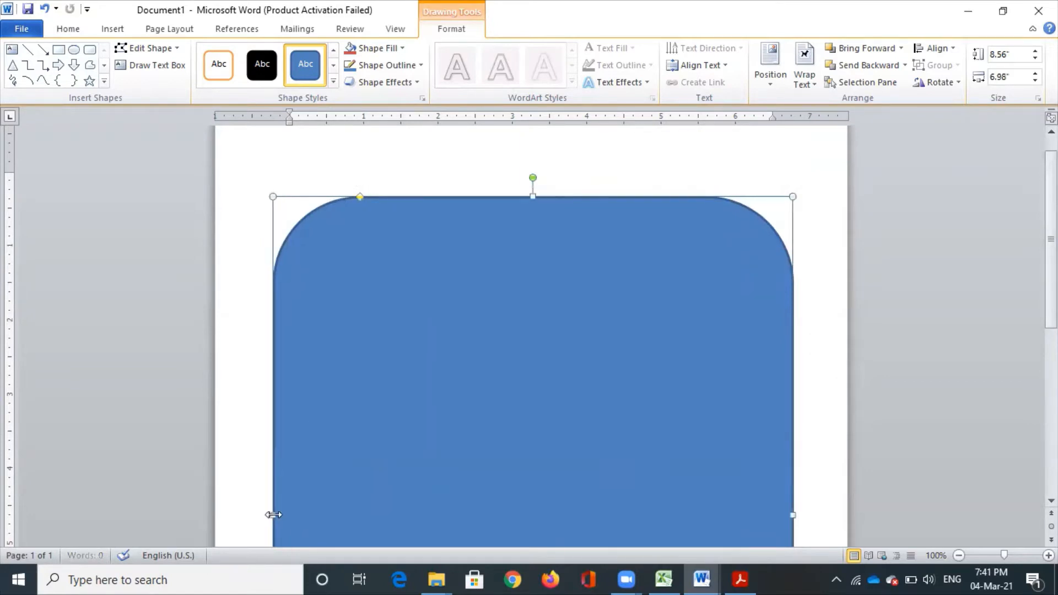
- Format the rounded rectangle with no fill and a solid red theme-colour outline
right_click(515, 285)
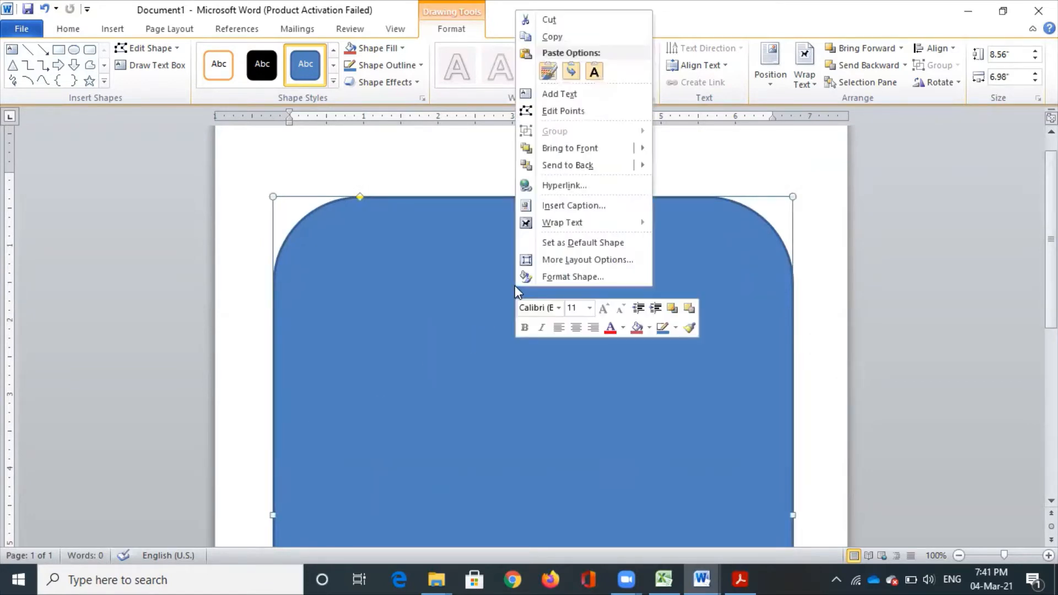
click(560, 278)
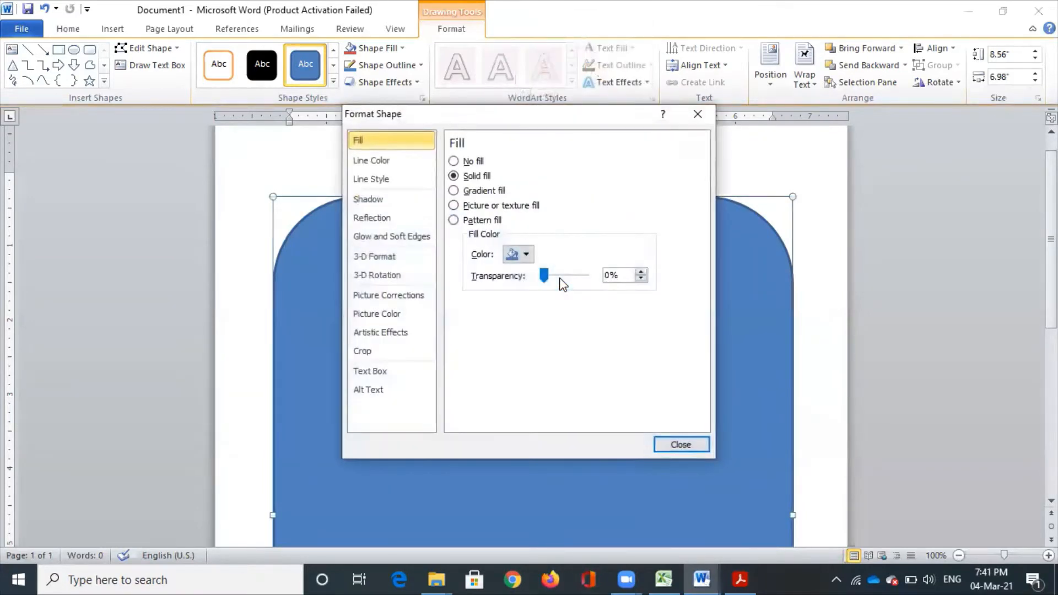
click(470, 162)
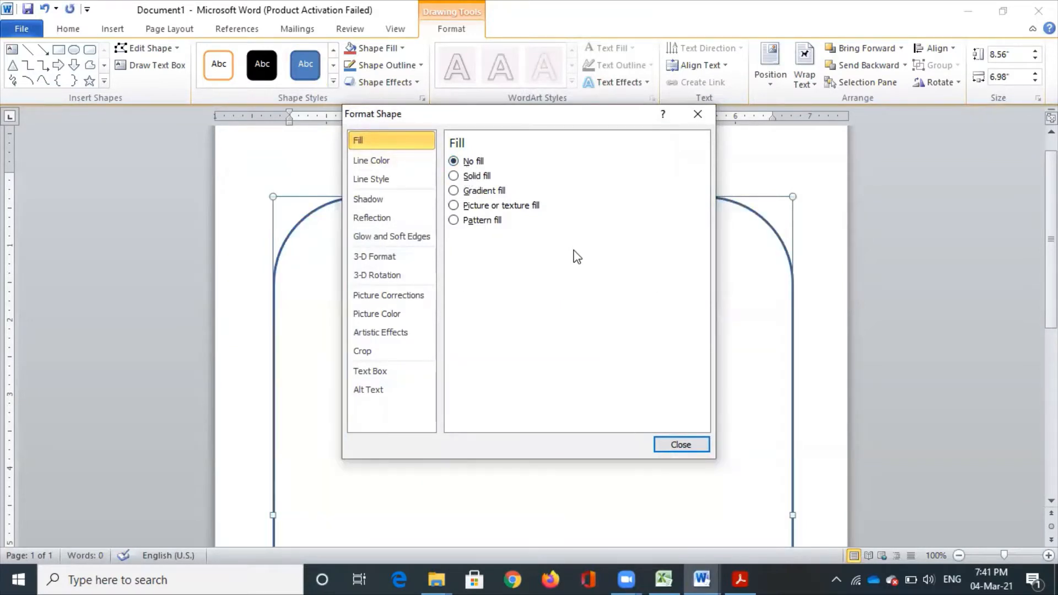
click(399, 164)
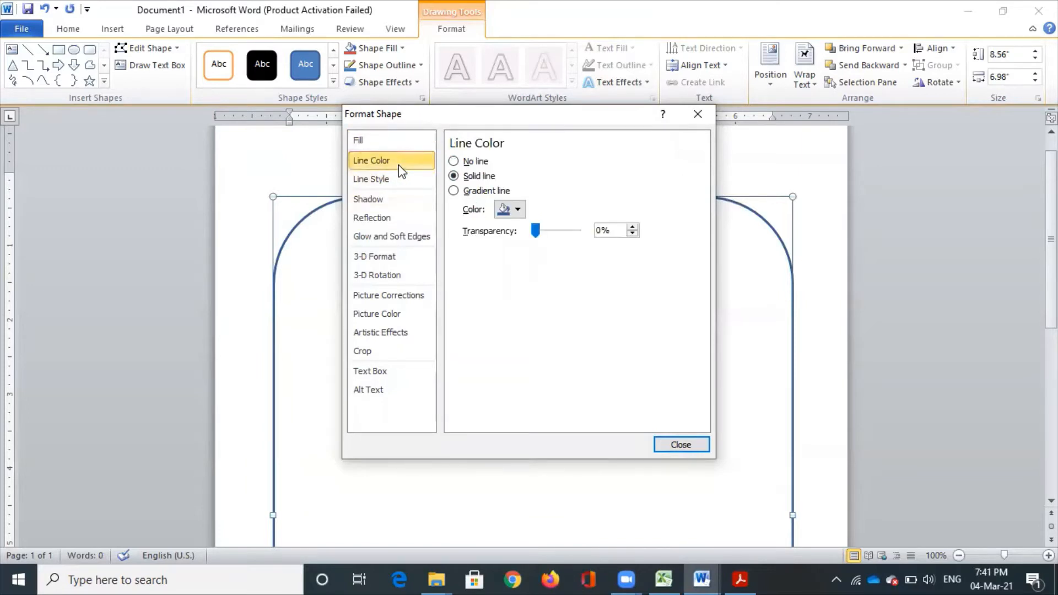
click(517, 212)
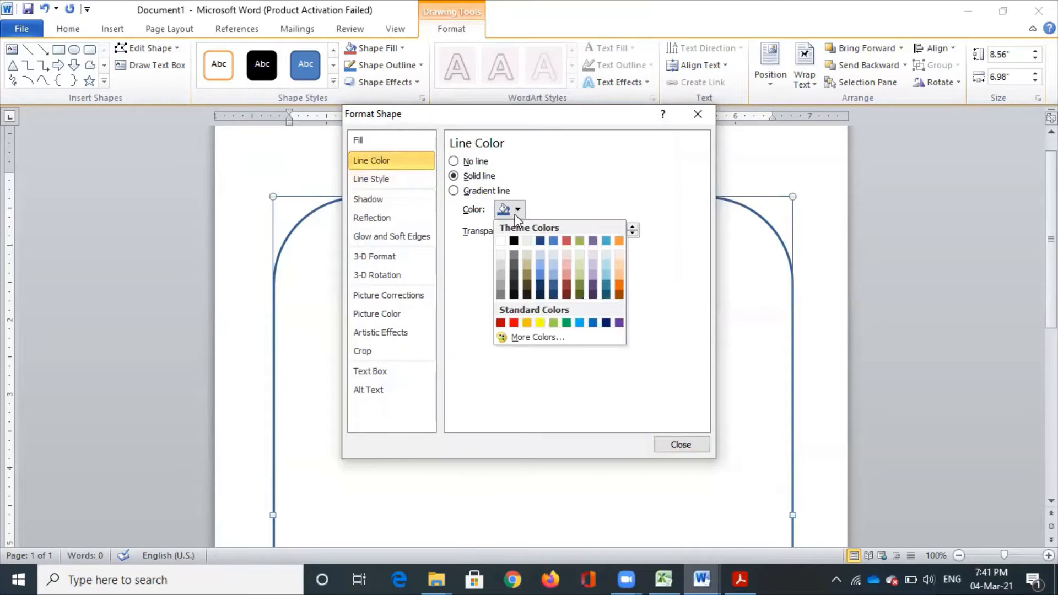
click(567, 241)
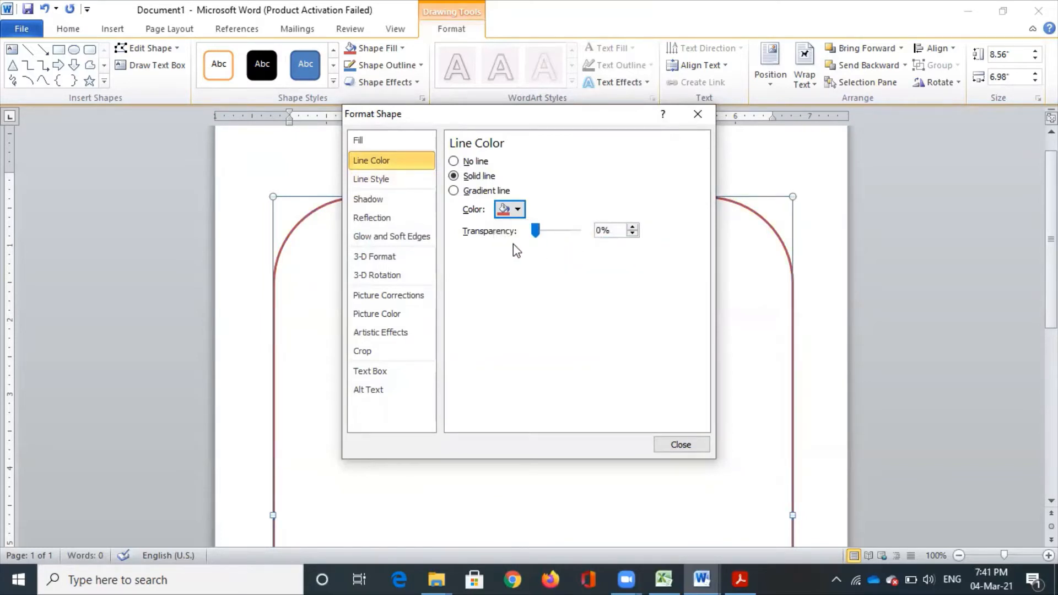
- Set the rounded rectangle's outline width to 2.5 pt
click(415, 188)
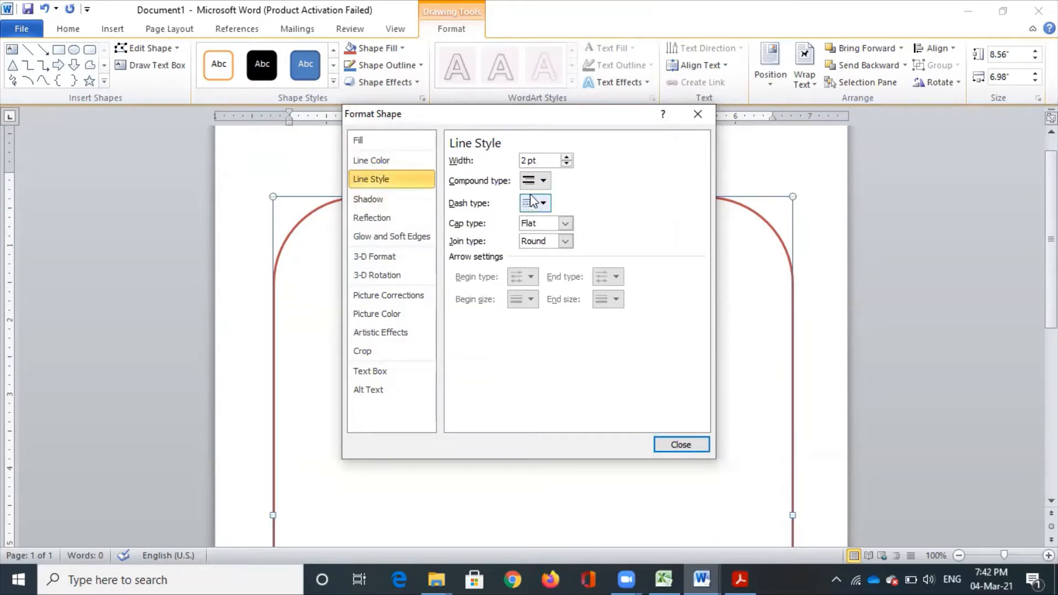
click(567, 157)
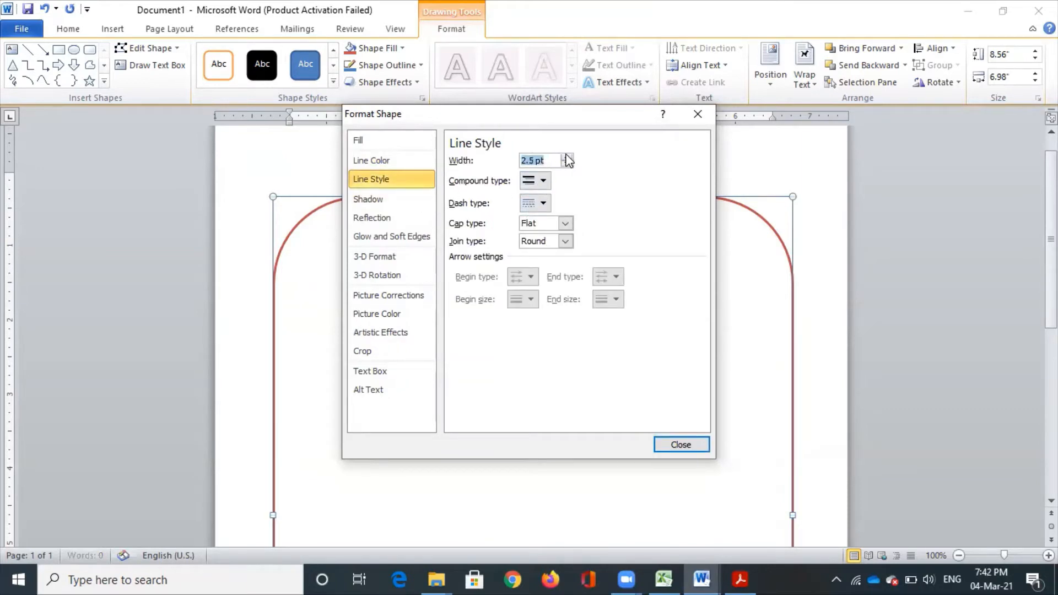
click(567, 157)
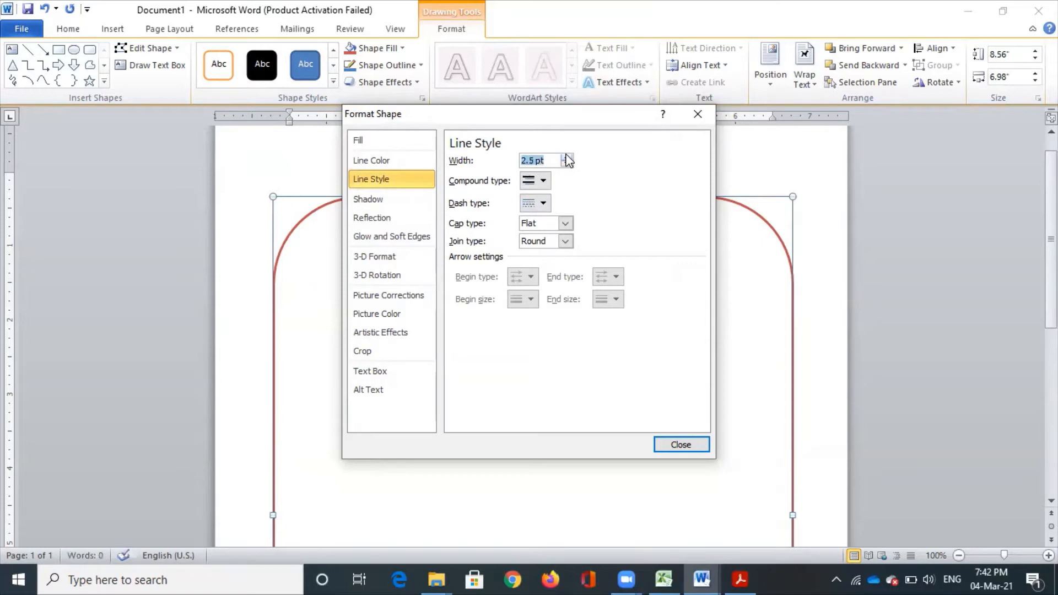
- Try the evenly doubled and the two unevenly weighted double compound types on the outline
click(543, 182)
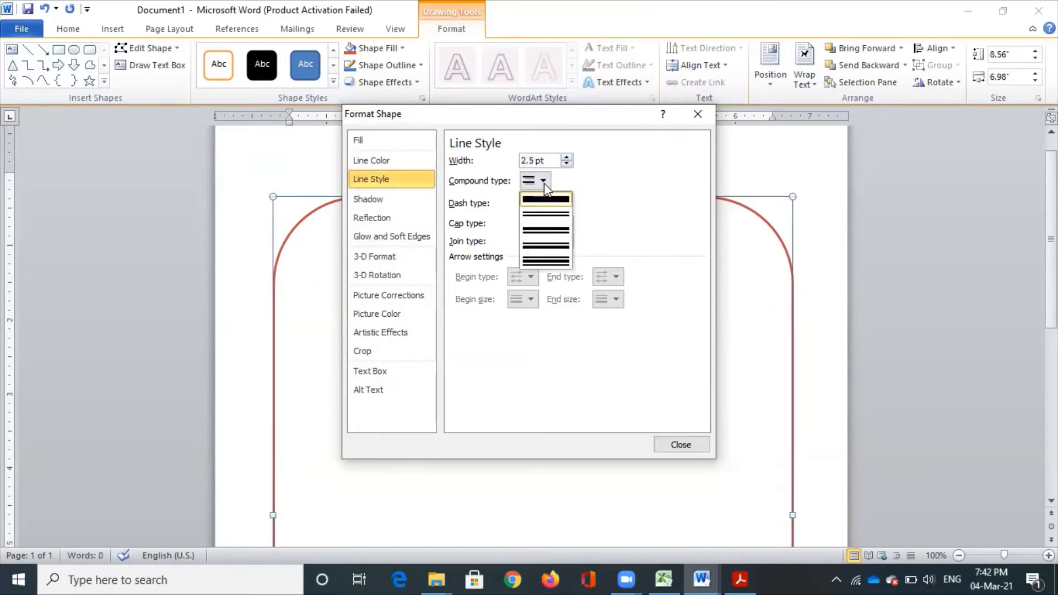
click(544, 216)
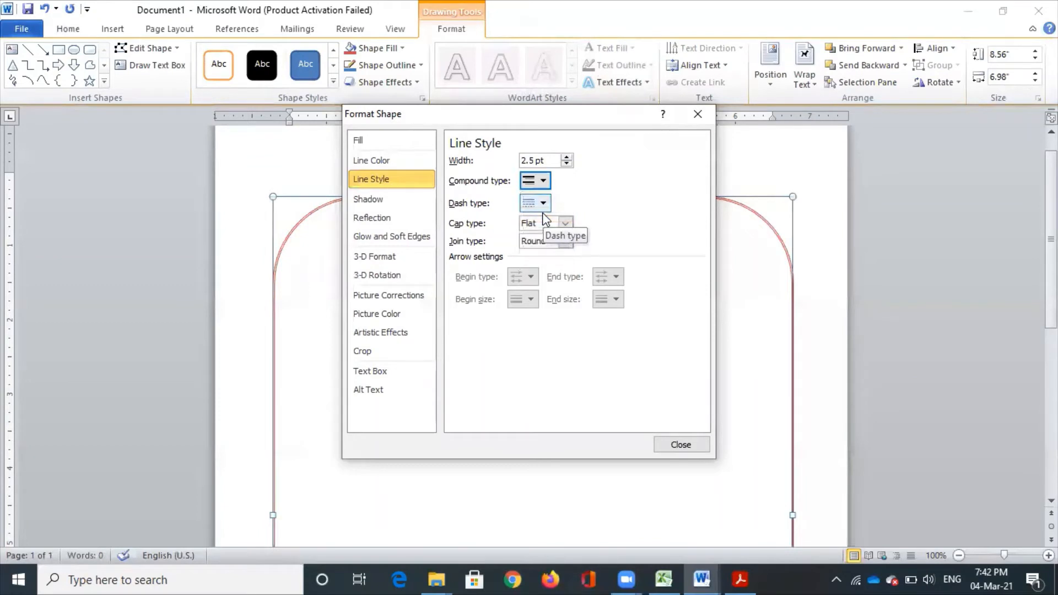
click(544, 183)
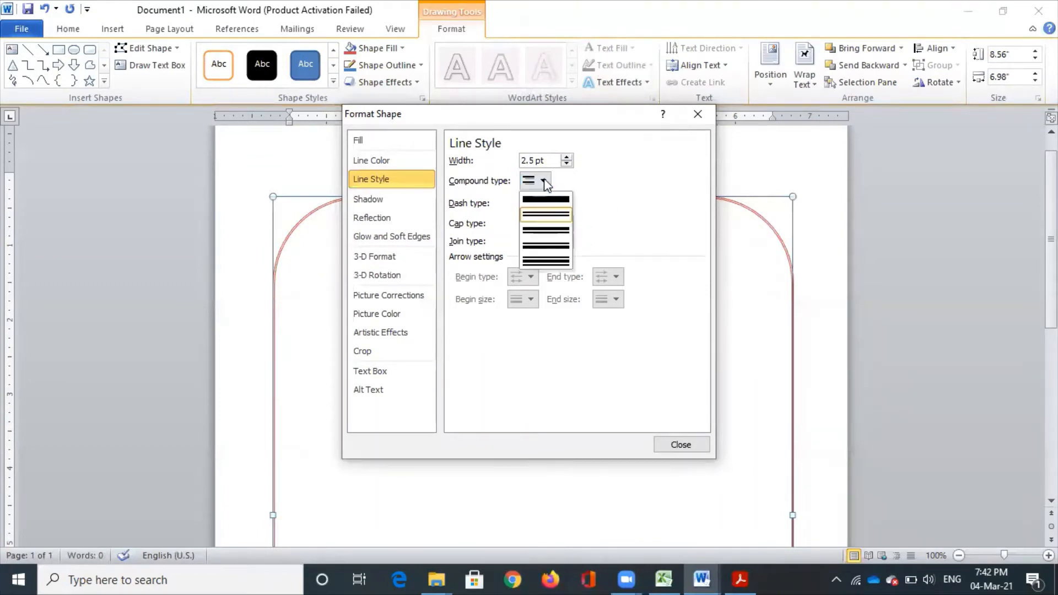
click(538, 225)
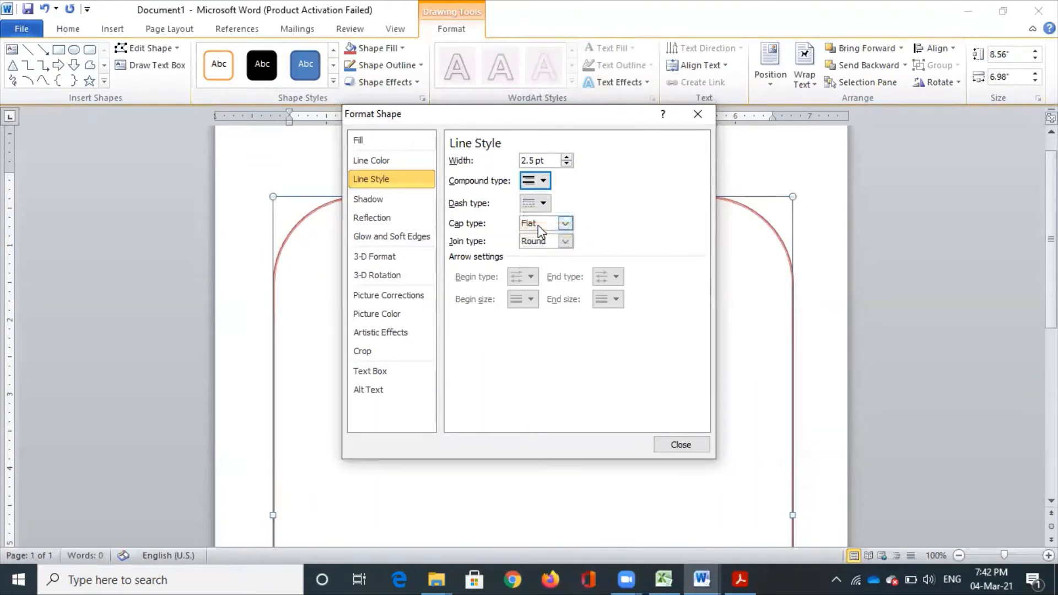
click(544, 181)
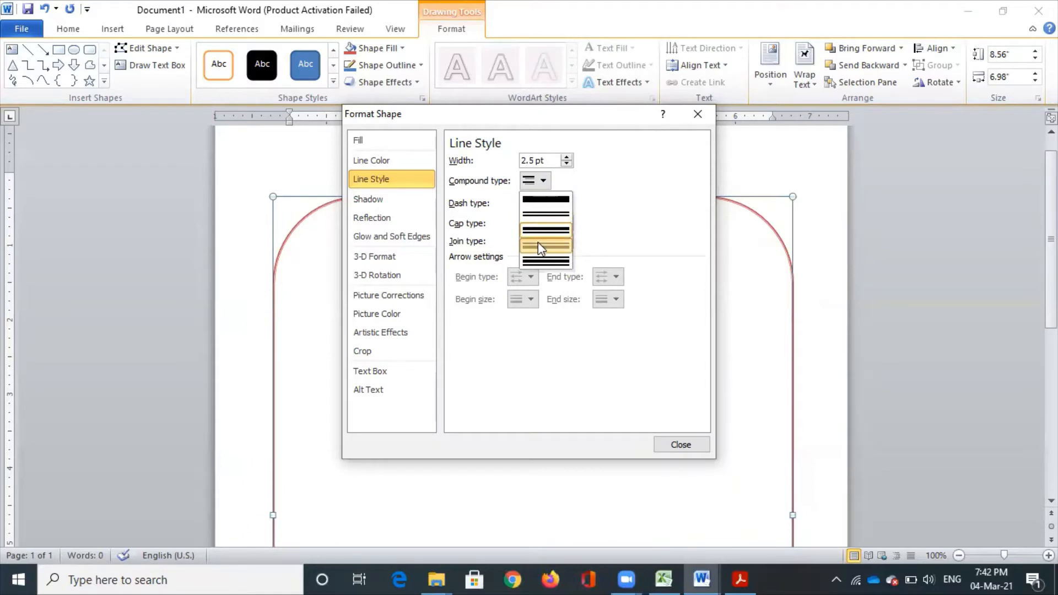
click(539, 244)
- Set the outline's compound type to Double and close the shape formatting dialog
click(543, 181)
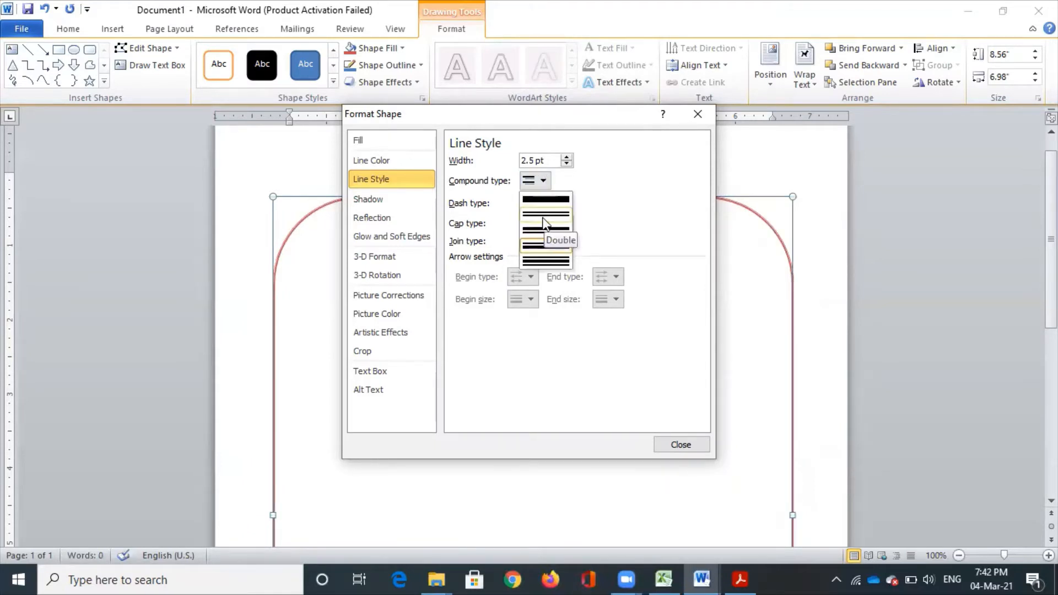
click(539, 216)
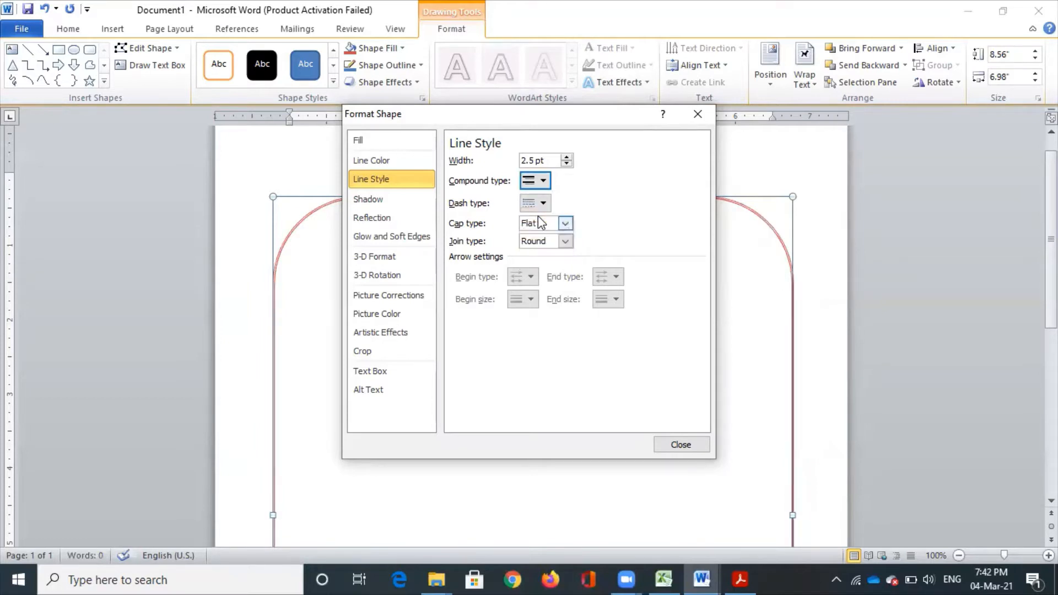
click(673, 446)
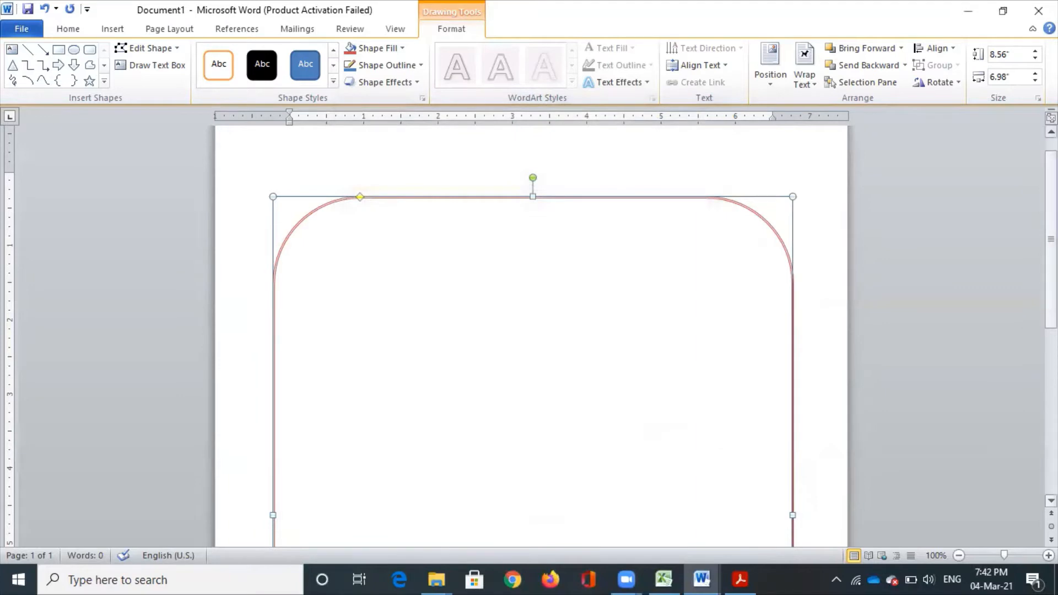
- Check the whole double-line border on the page and deselect it
scroll(532, 336, down, 10)
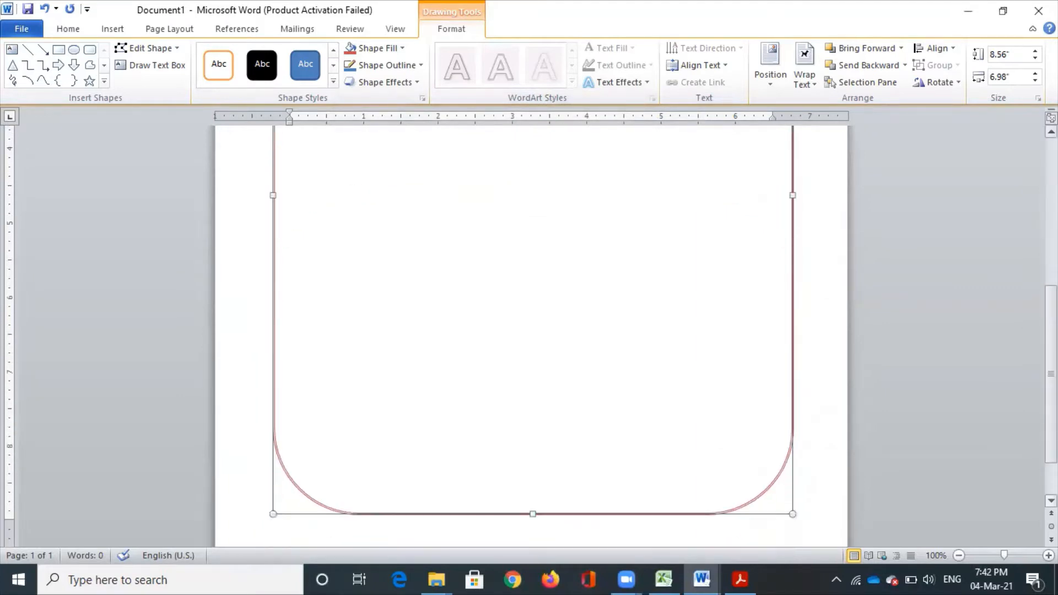
scroll(658, 368, up, 10)
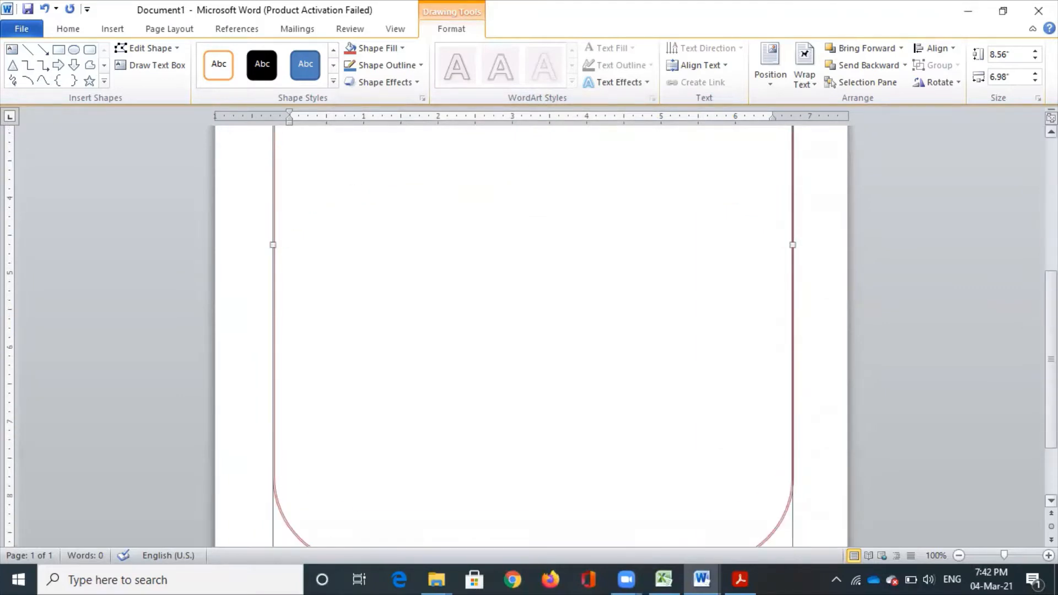
click(645, 354)
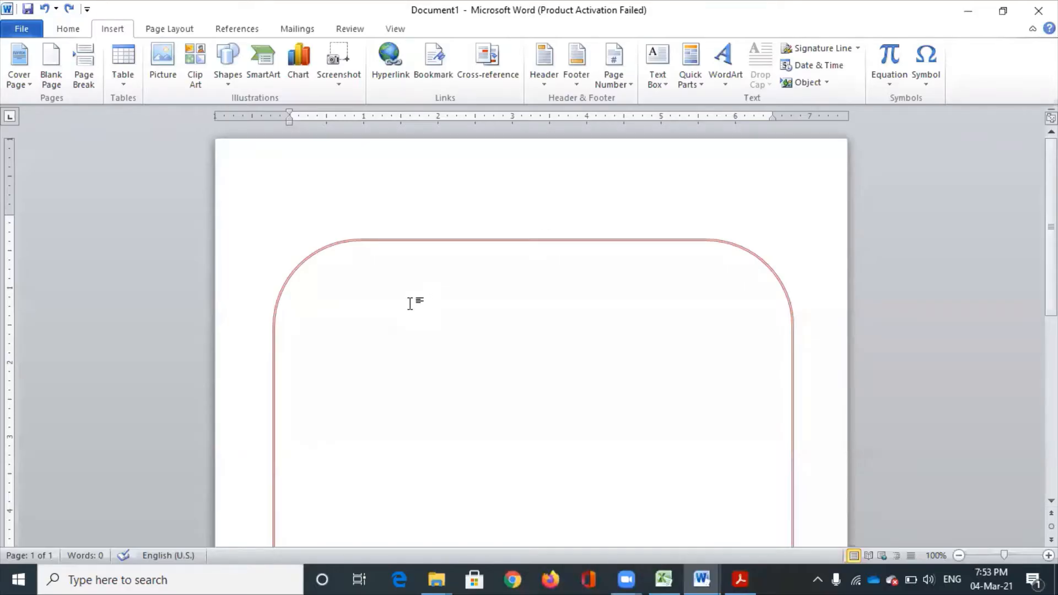
- Switch to assmt5_Pamphlet.pdf in Adobe Acrobat Reader to examine the reference pamphlet's layout, and return to the Word document
key(alt+Tab)
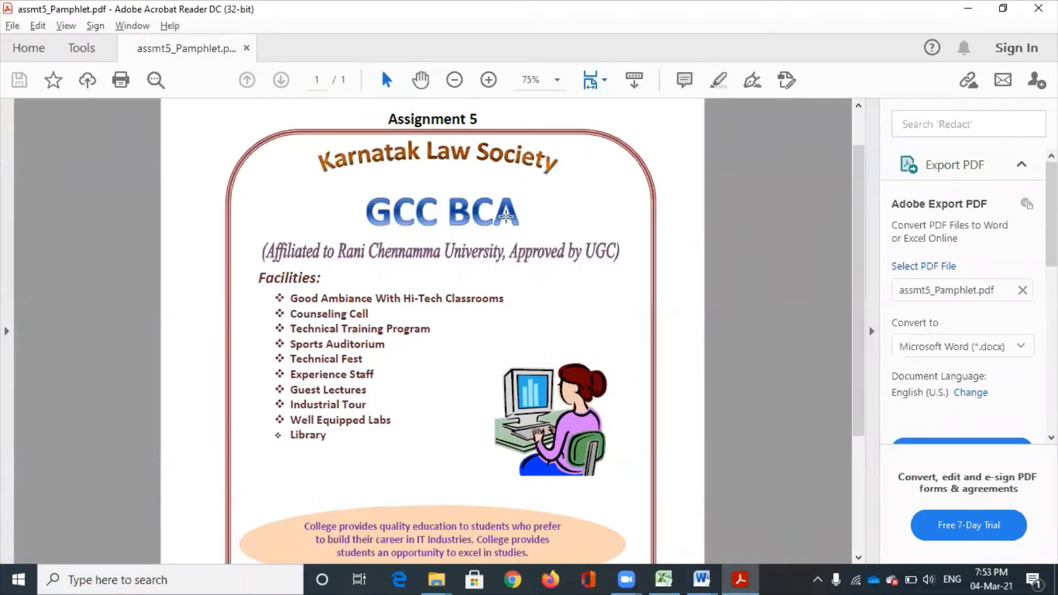
key(alt+Tab)
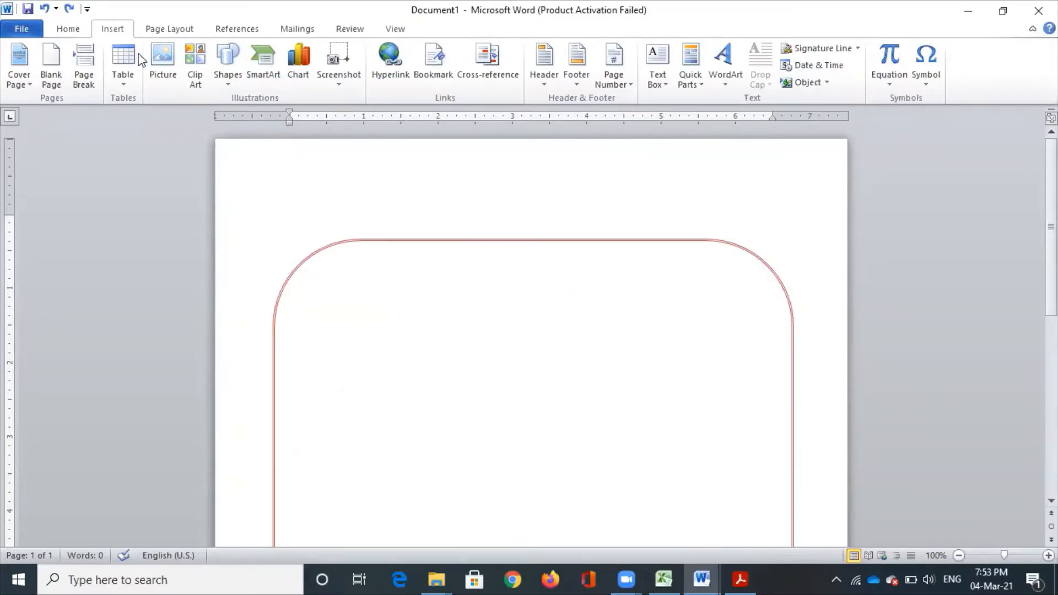
click(70, 28)
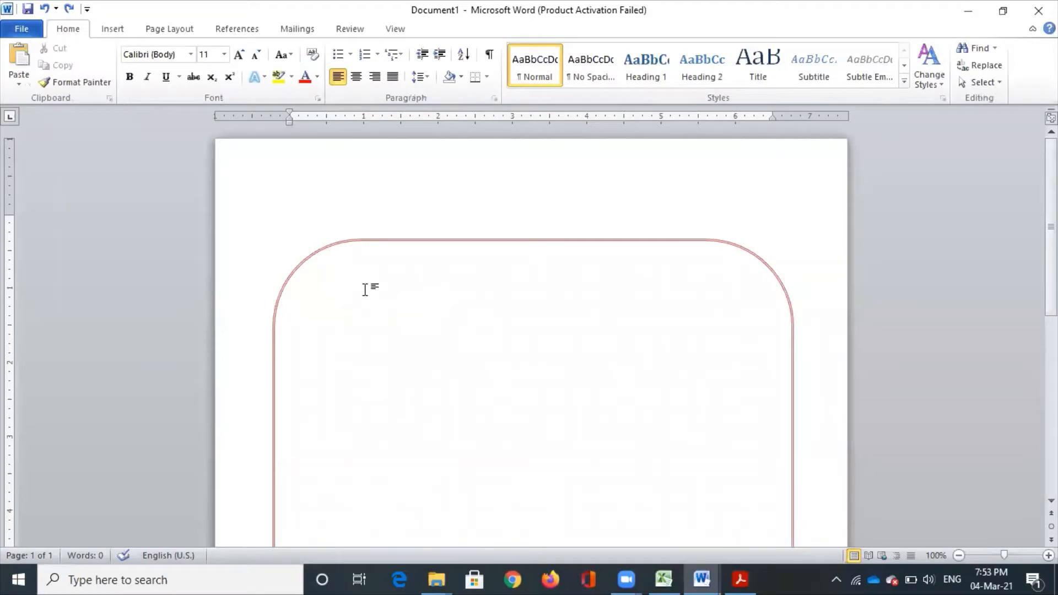
- Make the rounded double-line border shape accept text inside it
click(113, 31)
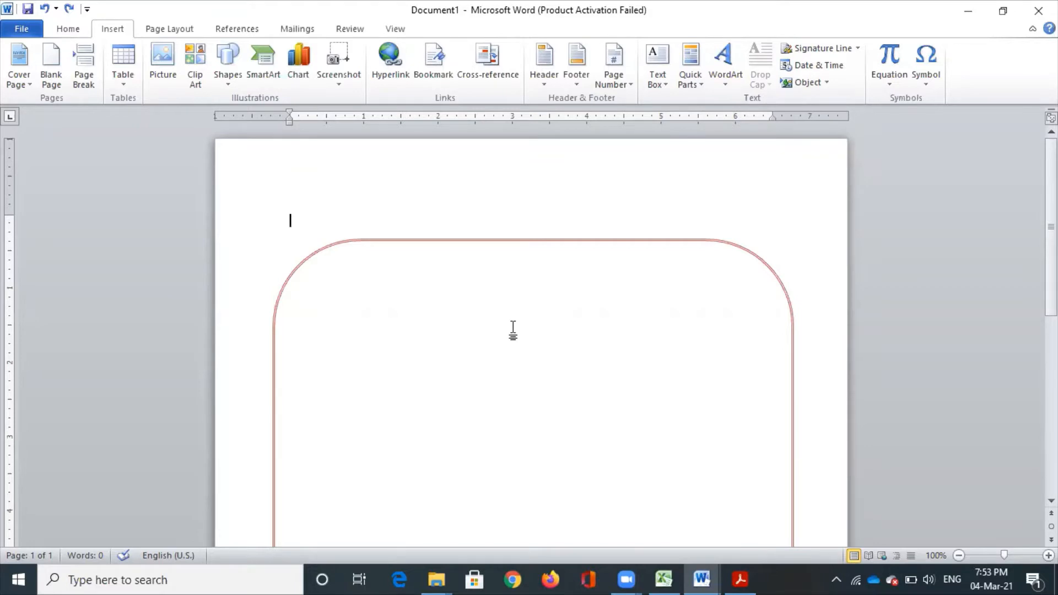
click(450, 240)
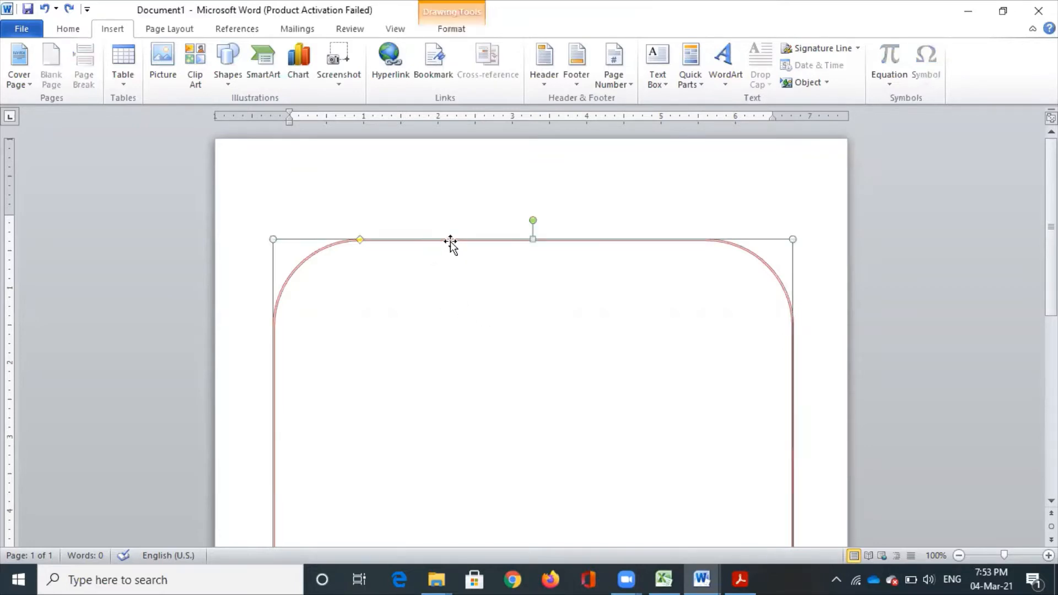
click(446, 301)
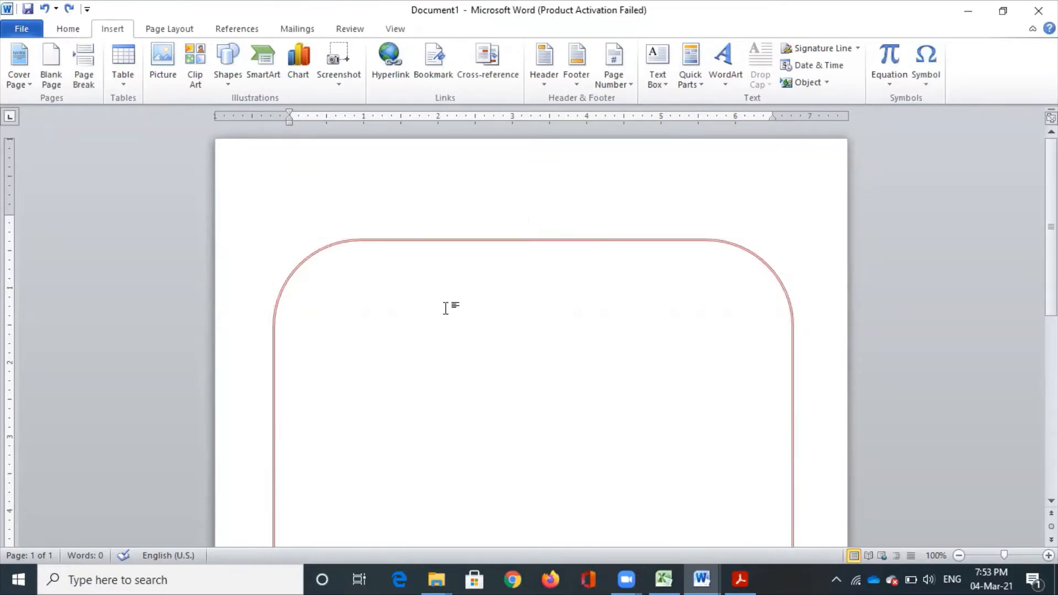
click(459, 243)
right_click(458, 242)
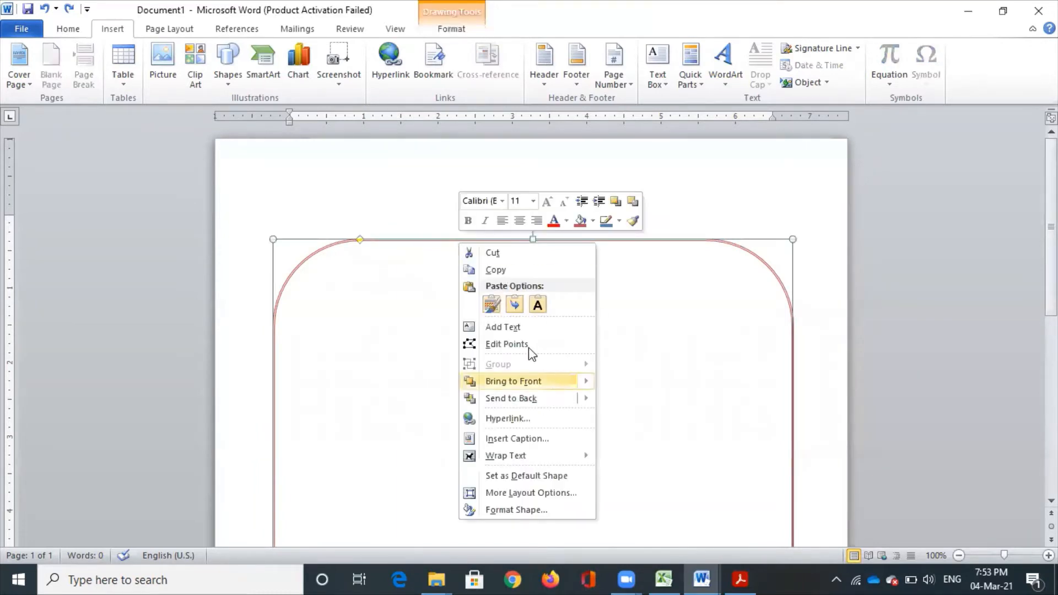
click(521, 329)
click(517, 338)
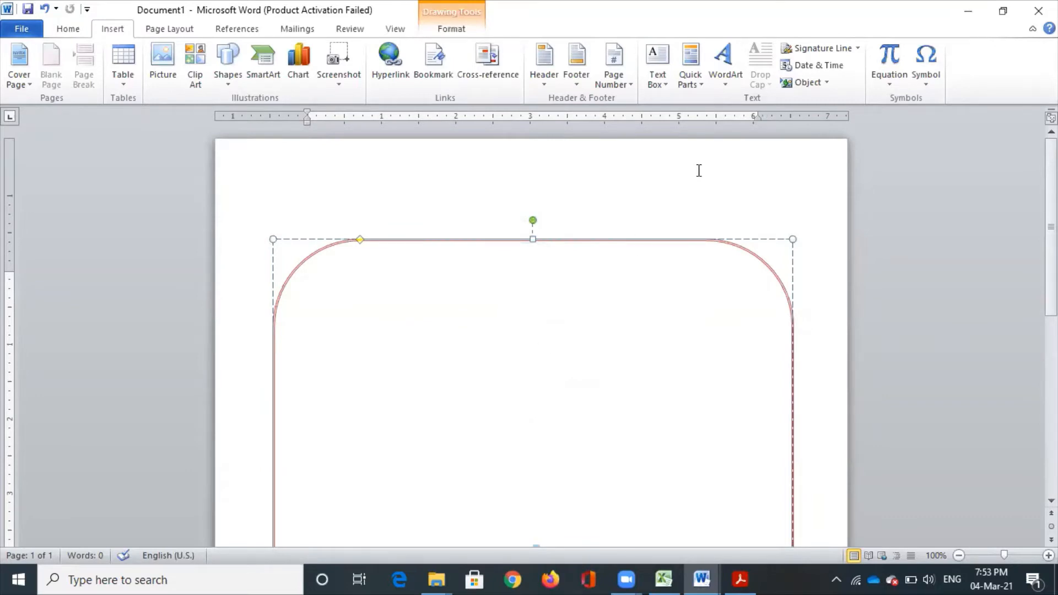
- Insert an orange-outlined WordArt with white fill and center it just inside the border's upper edge
click(732, 84)
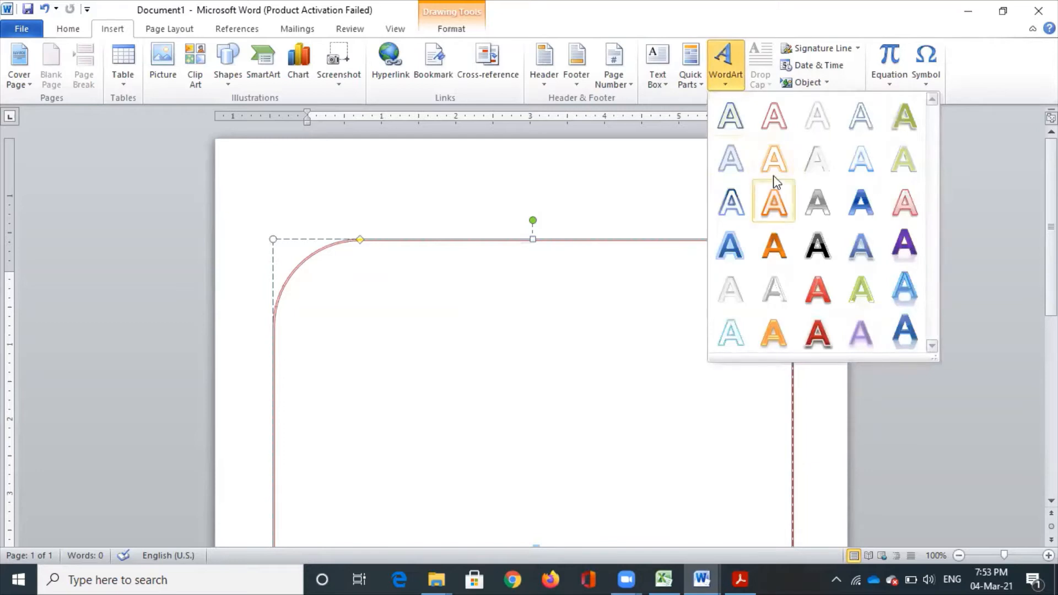
click(783, 165)
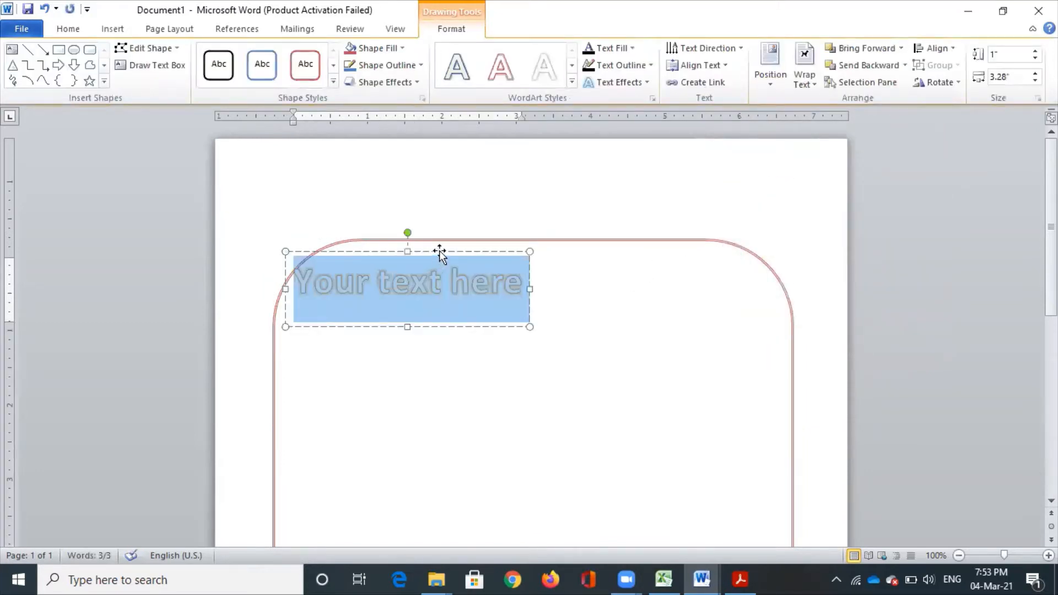
drag(439, 251, 551, 251)
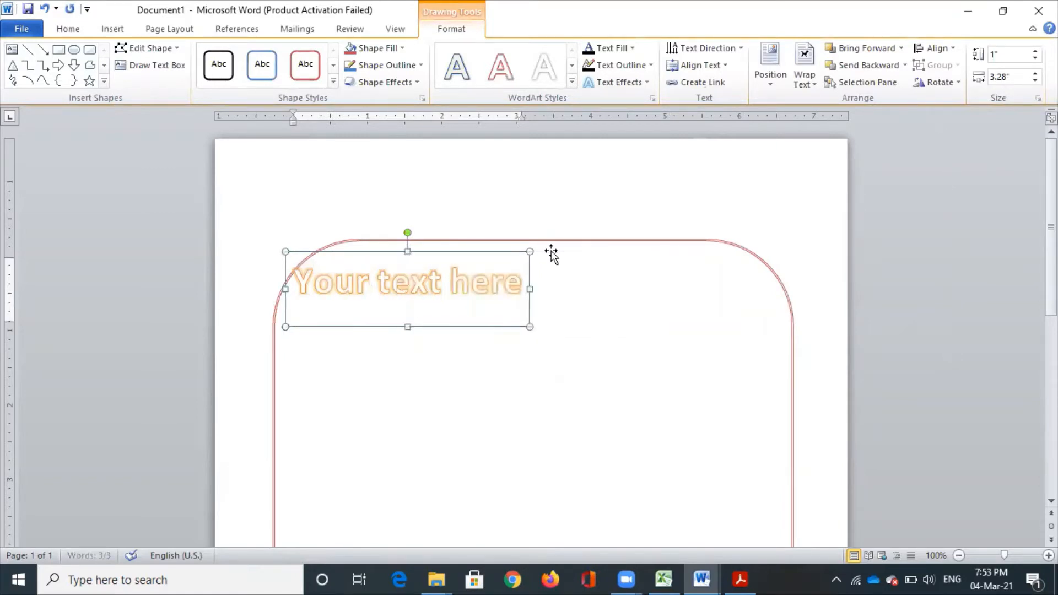
- Replace the orange WordArt's placeholder text with "Karnatak Law Society"
click(522, 280)
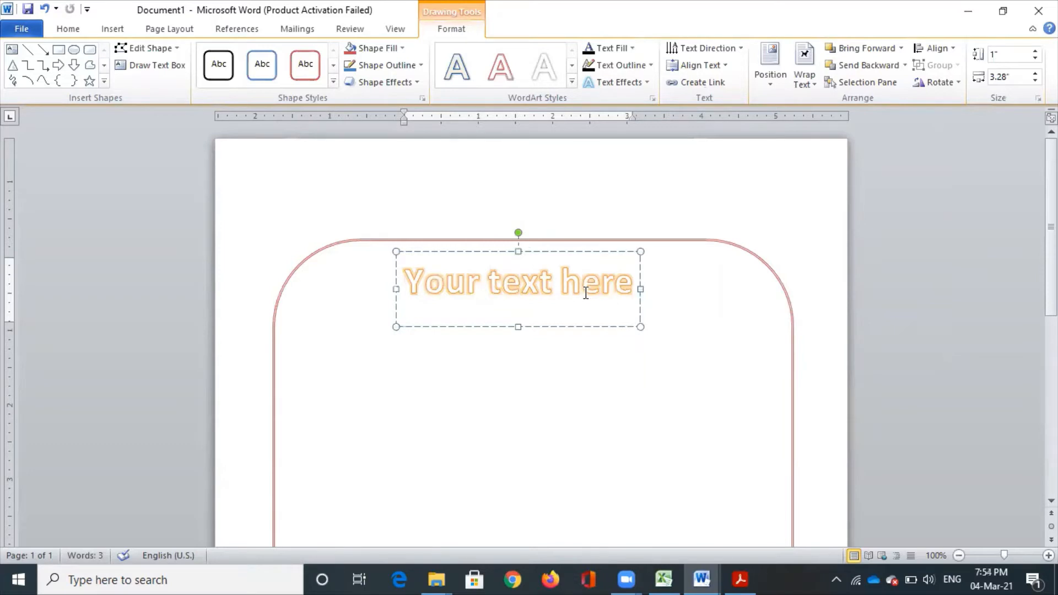
key(BackSpace)
key(BackSpace)
key(BackSpace)
key(BackSpace)
key(BackSpace)
key(BackSpace)
key(BackSpace)
key(BackSpace)
key(BackSpace)
key(BackSpace)
key(BackSpace)
key(BackSpace)
key(BackSpace)
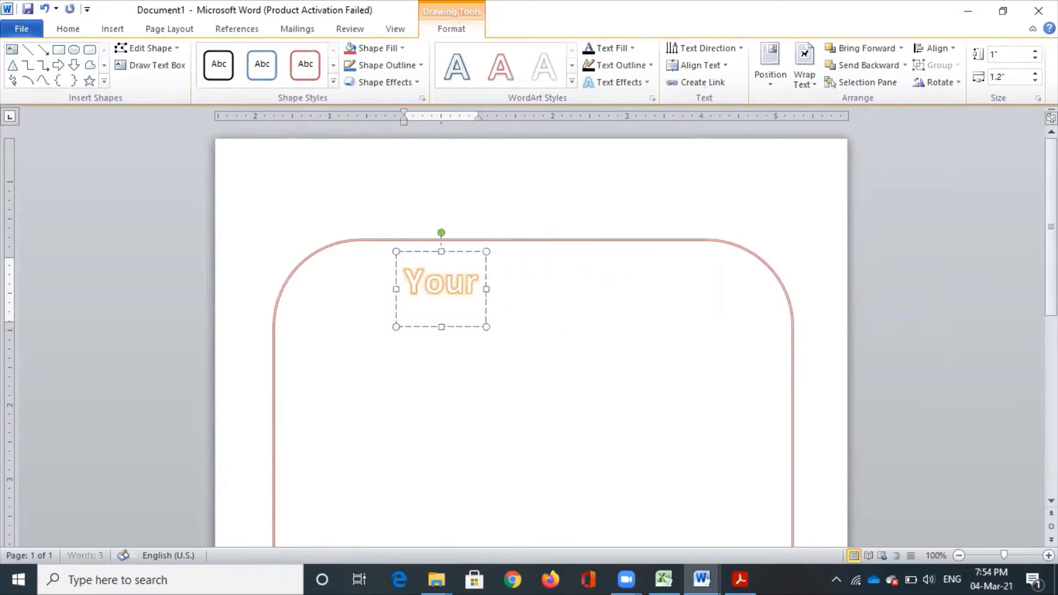
key(BackSpace)
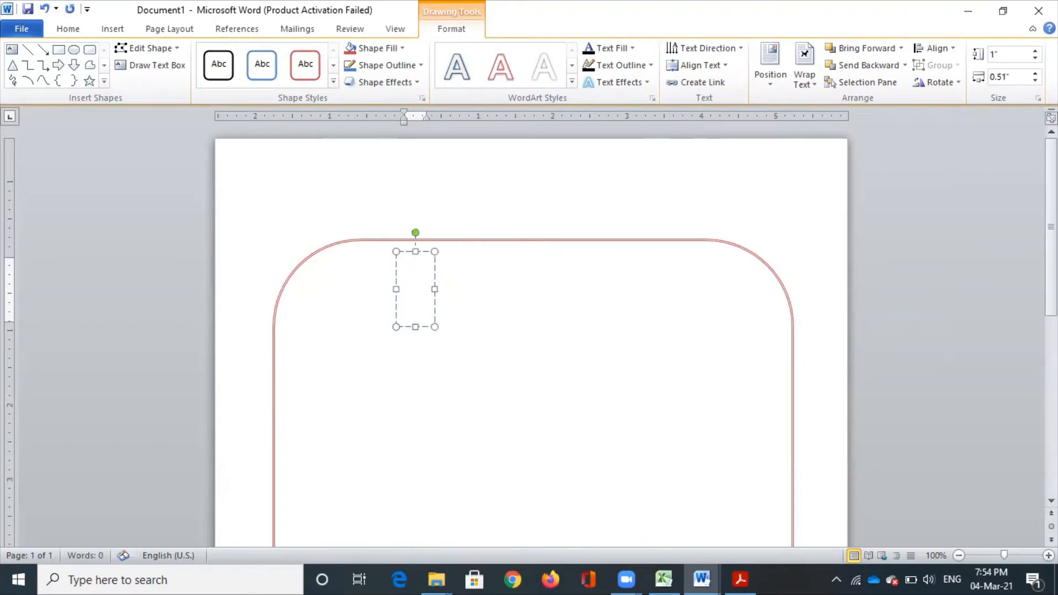
text(Karna)
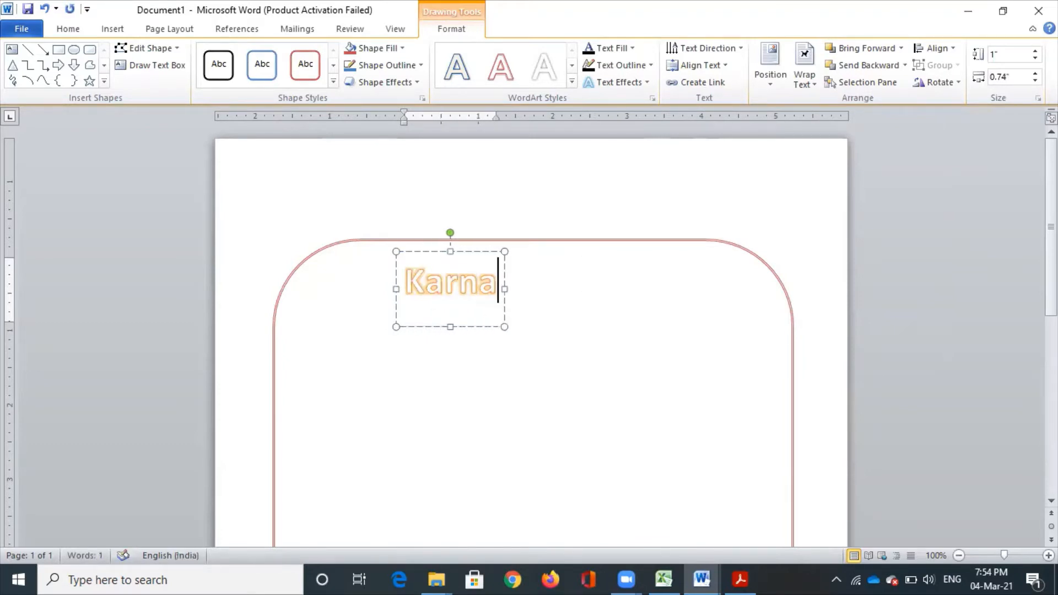
text(tak Law)
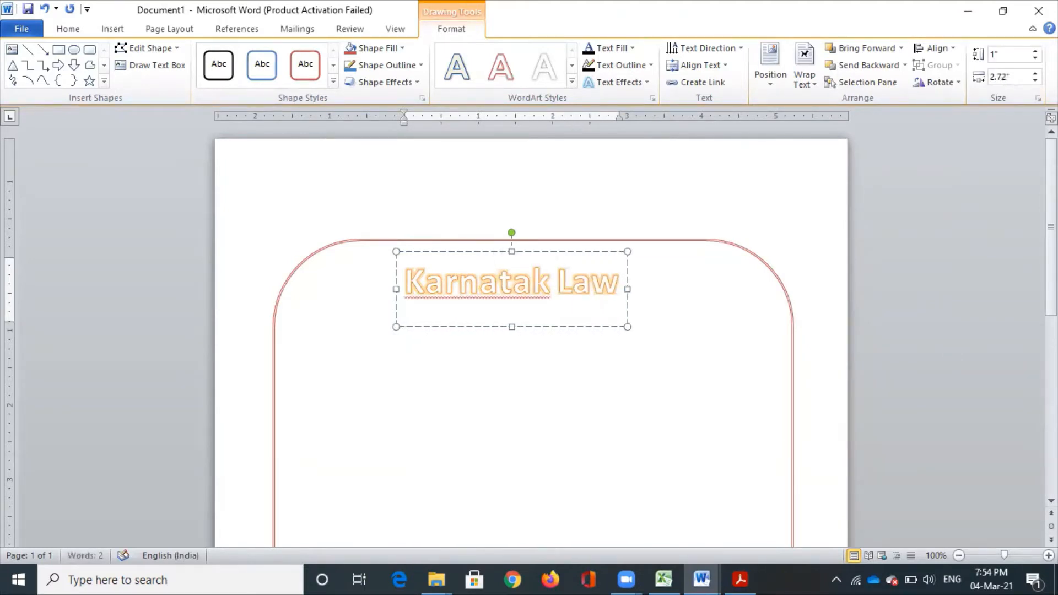
text( Society)
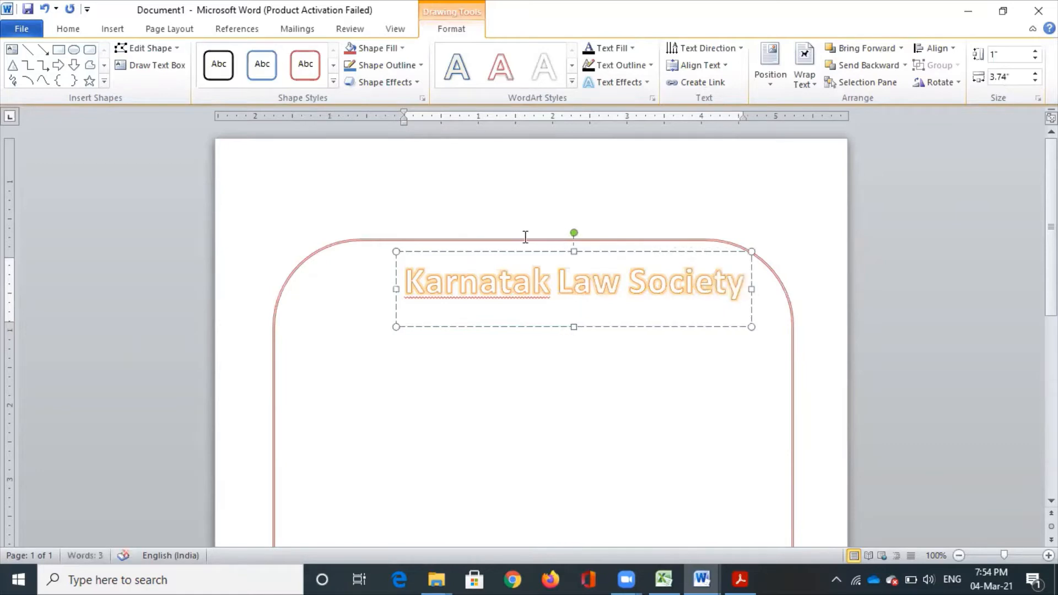
- Shift the "Karnatak Law Society" heading so that it sits centered within the border's rounded upper corners
drag(524, 250, 498, 259)
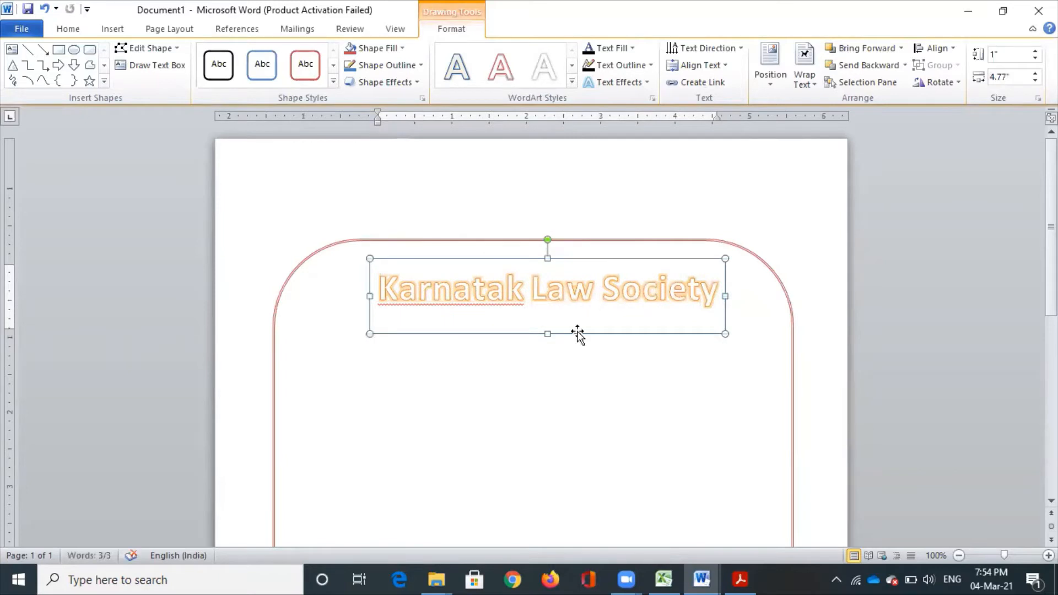
click(551, 358)
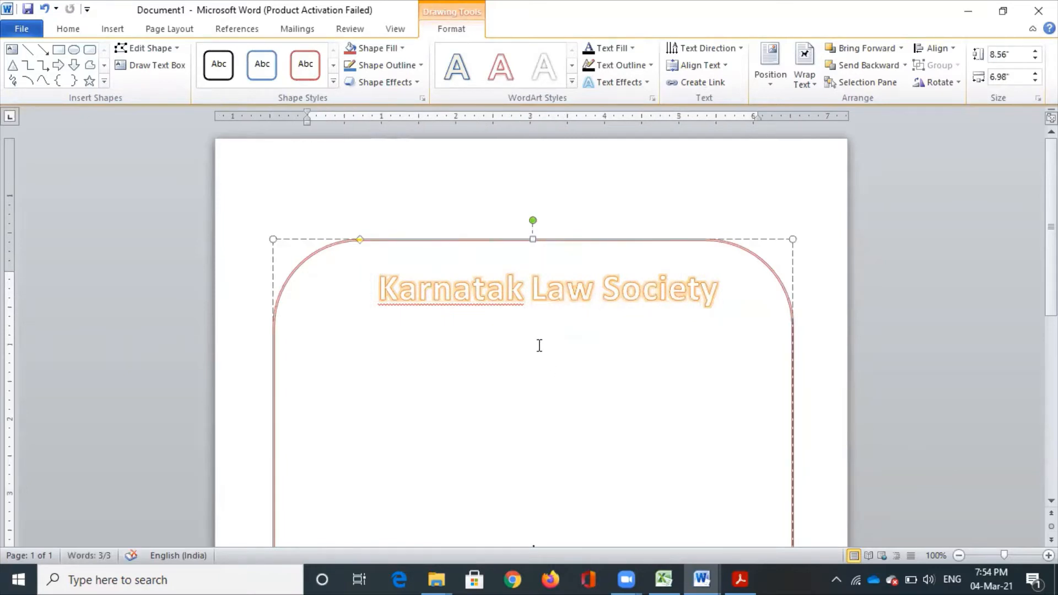
click(520, 281)
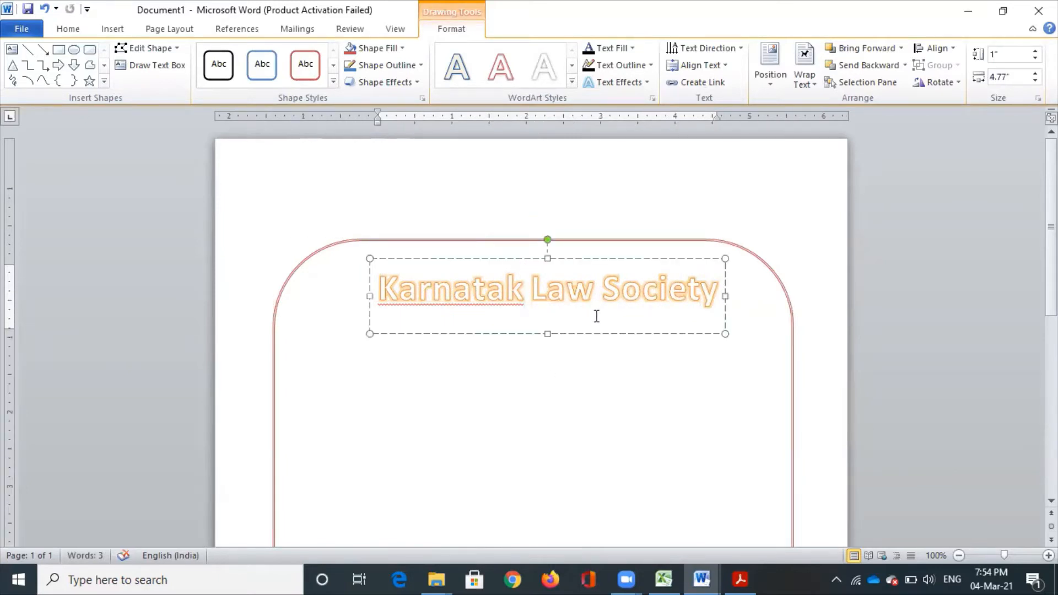
- Insert a blue gradient-filled WordArt and place it below the "Karnatak Law Society" heading
click(74, 33)
click(112, 29)
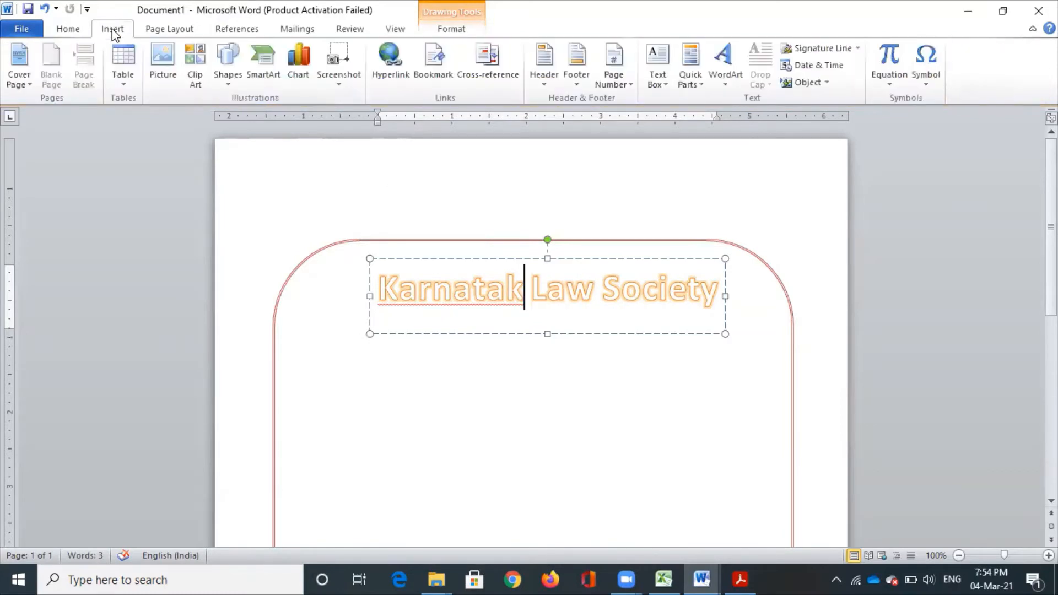
click(738, 87)
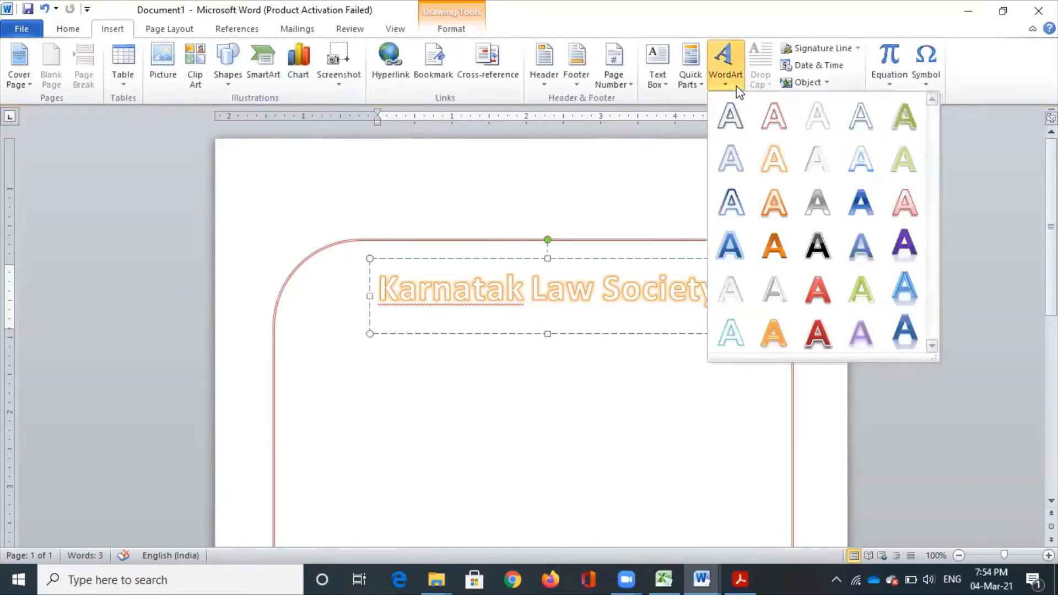
click(857, 204)
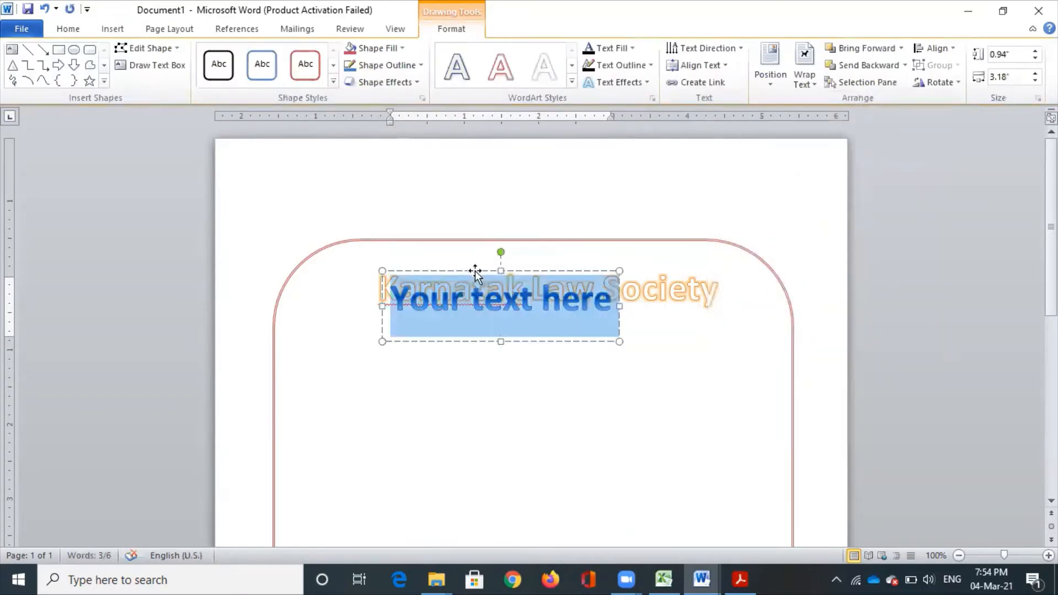
drag(475, 270, 513, 324)
- Replace the blue WordArt's placeholder text with "GCC BCA"
click(643, 369)
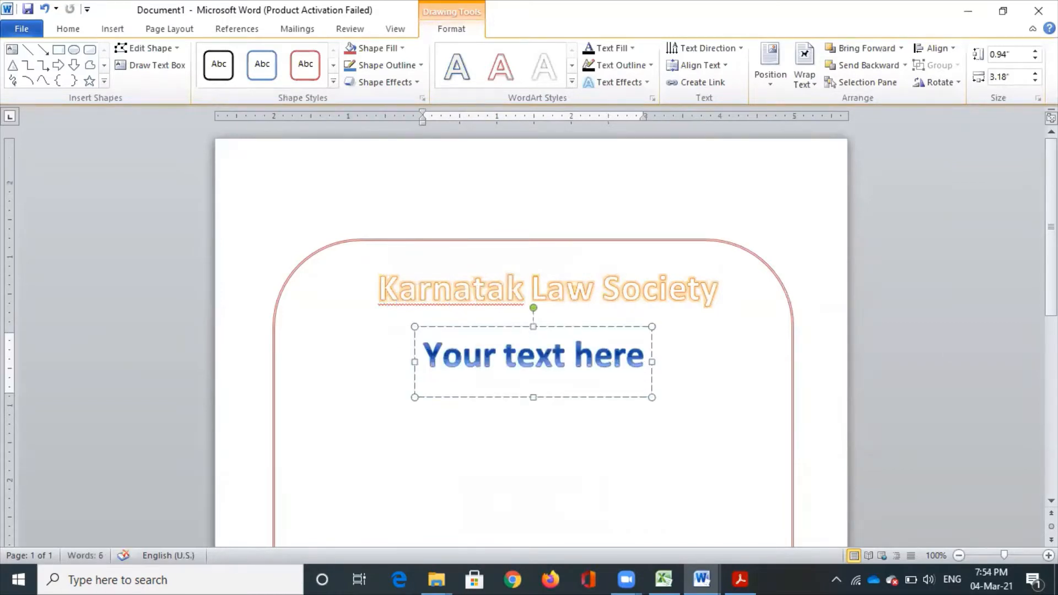
key(BackSpace)
key(BackSpace)
key(BackSpace)
key(BackSpace)
key(BackSpace)
key(BackSpace)
key(BackSpace)
key(BackSpace)
key(BackSpace)
key(BackSpace)
key(BackSpace)
key(BackSpace)
key(BackSpace)
key(BackSpace)
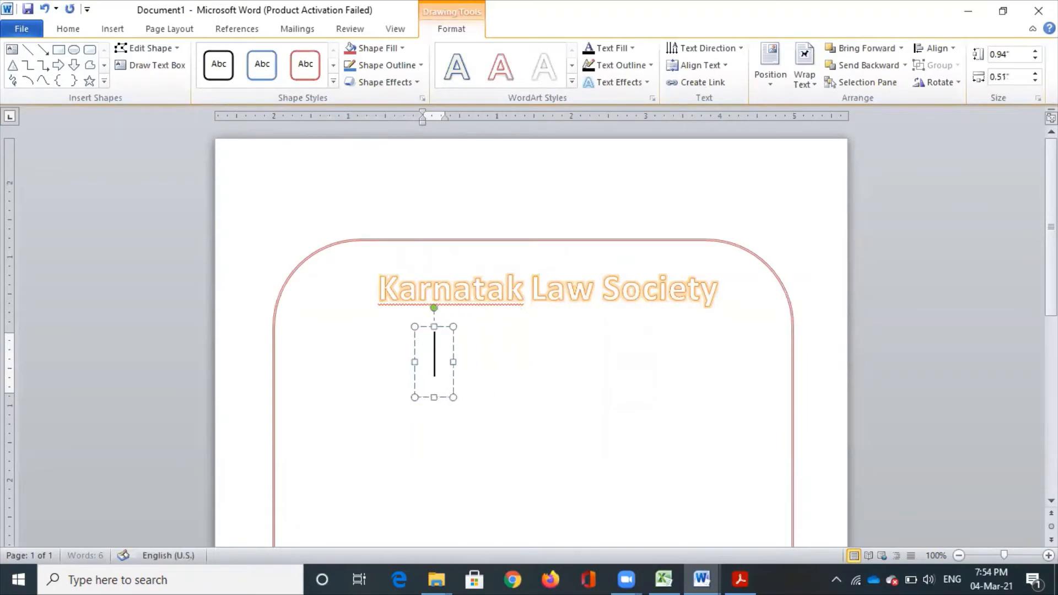
text(GCC)
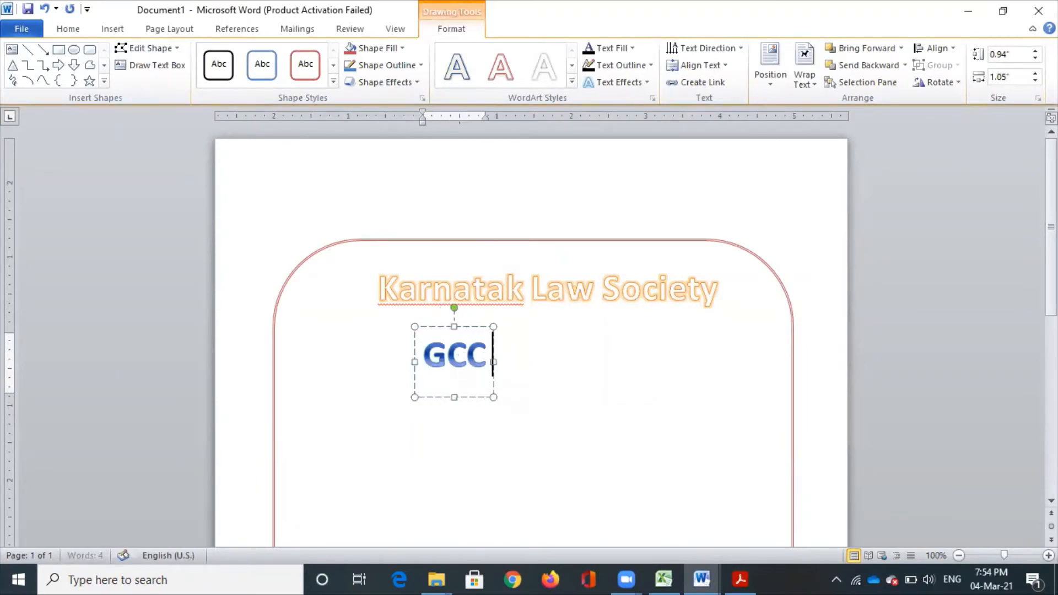
text(BCA)
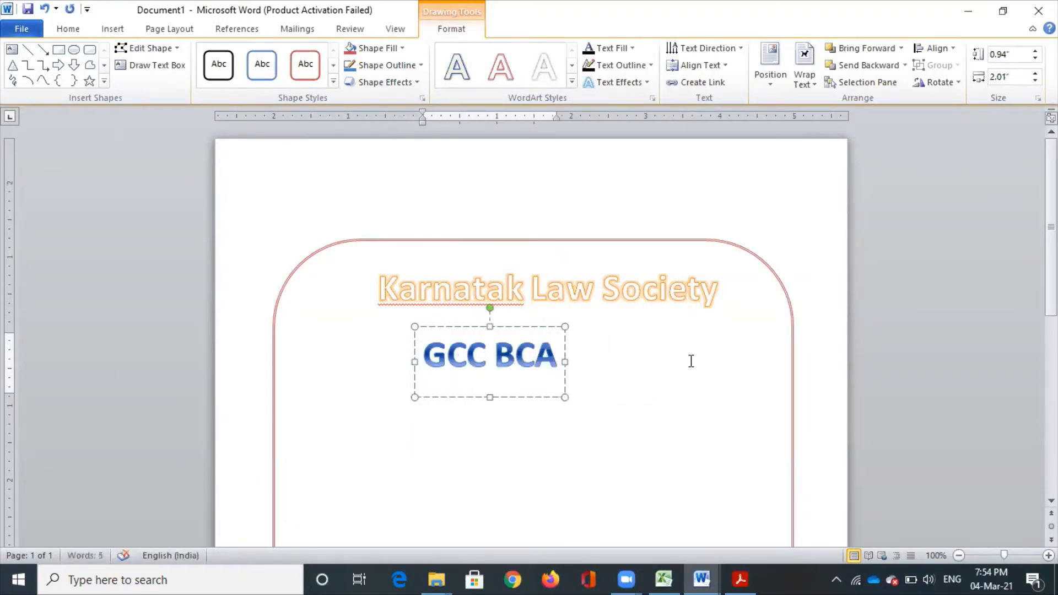
- Have the spelling checker ignore the word "Karnatak" in the orange heading
click(621, 343)
click(558, 300)
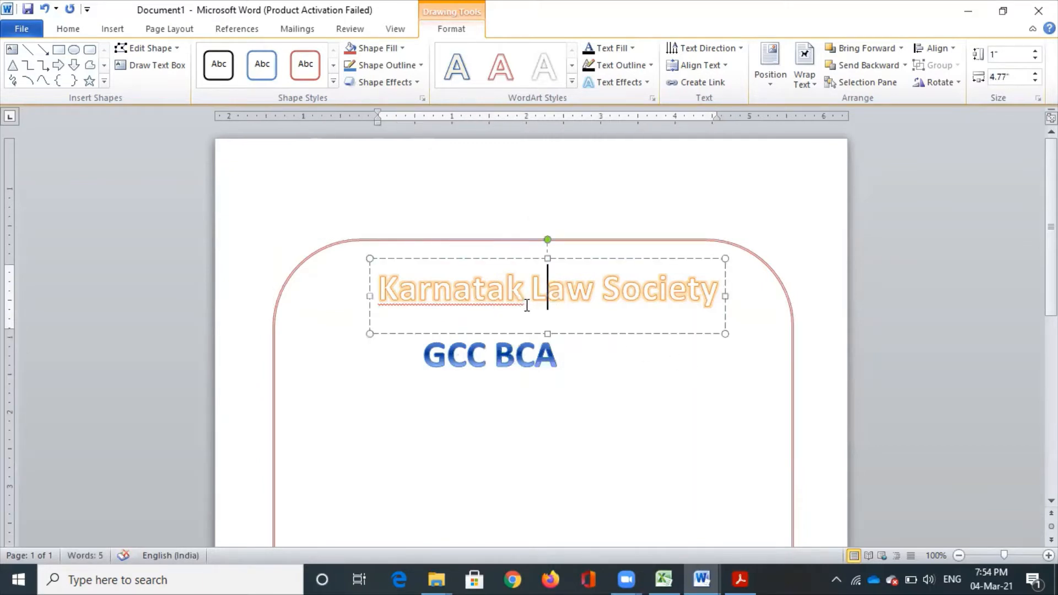
click(512, 258)
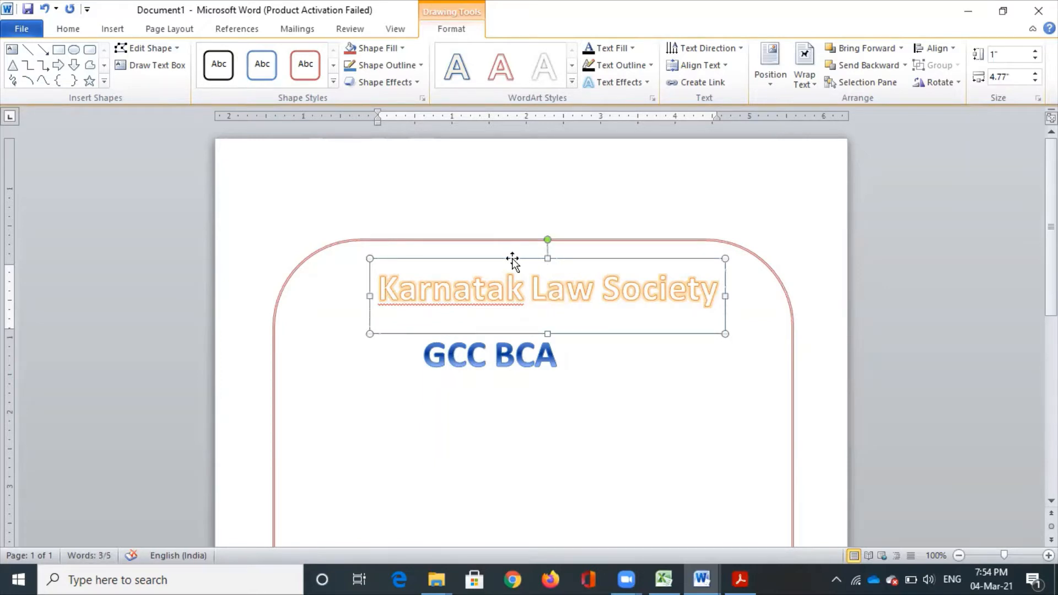
click(113, 29)
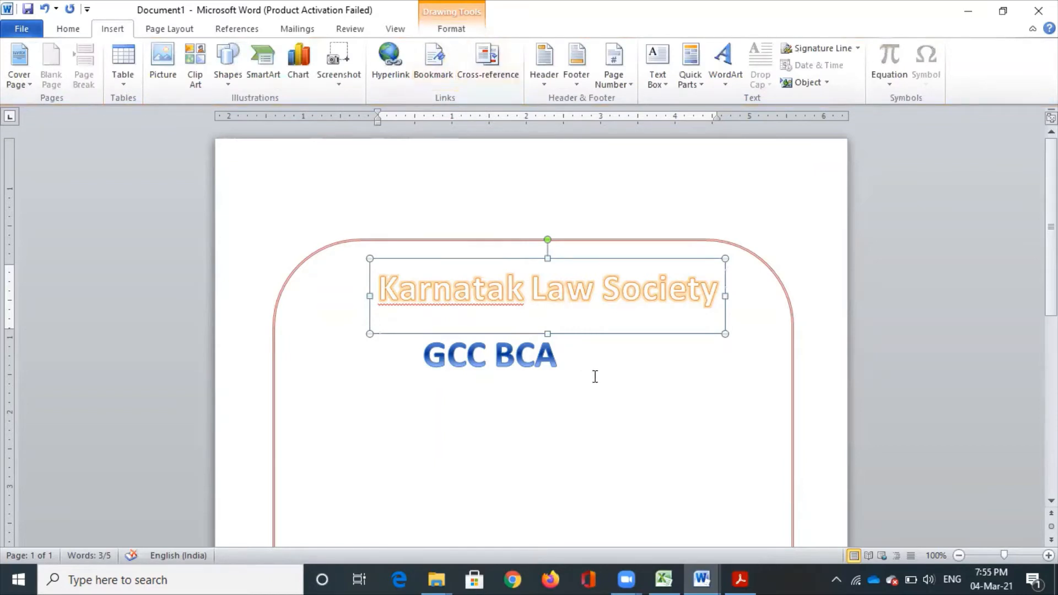
click(553, 315)
click(553, 314)
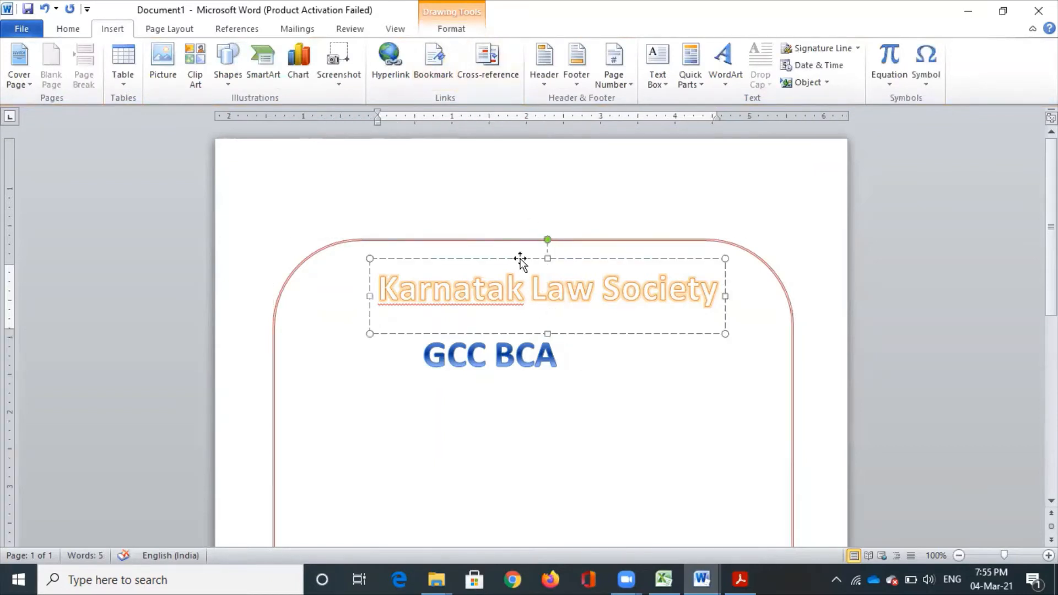
right_click(472, 288)
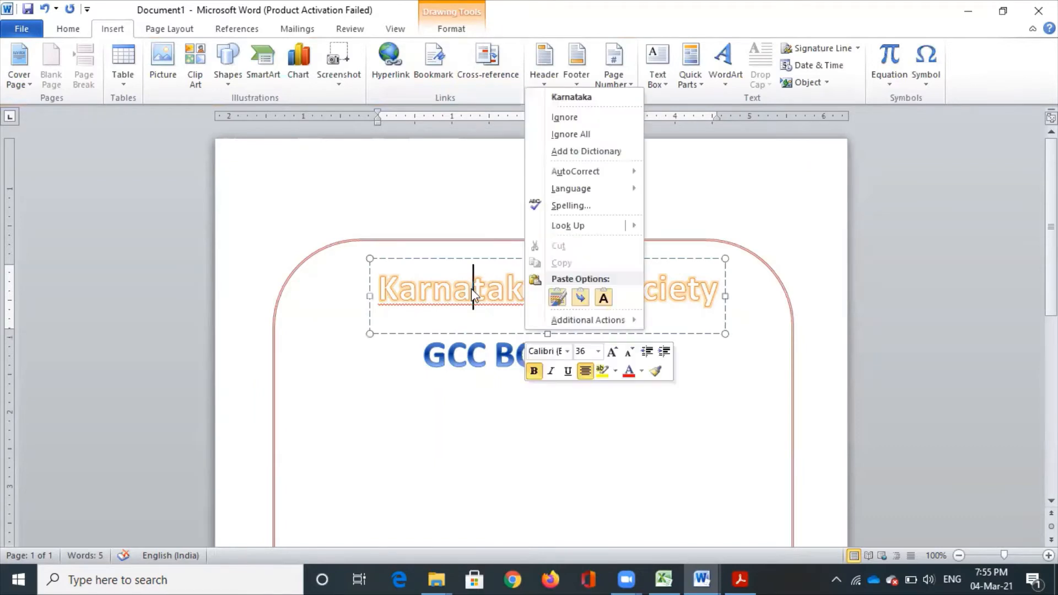
click(577, 118)
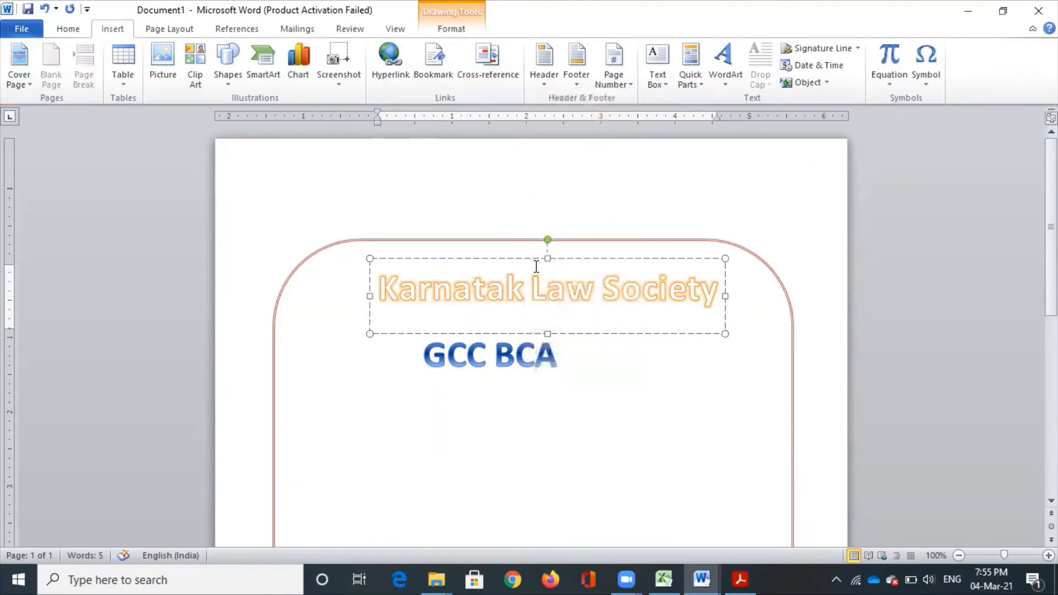
- Bend the "Karnatak Law Society" WordArt along an upward arch path and nudge it slightly left to center it within the border
click(522, 259)
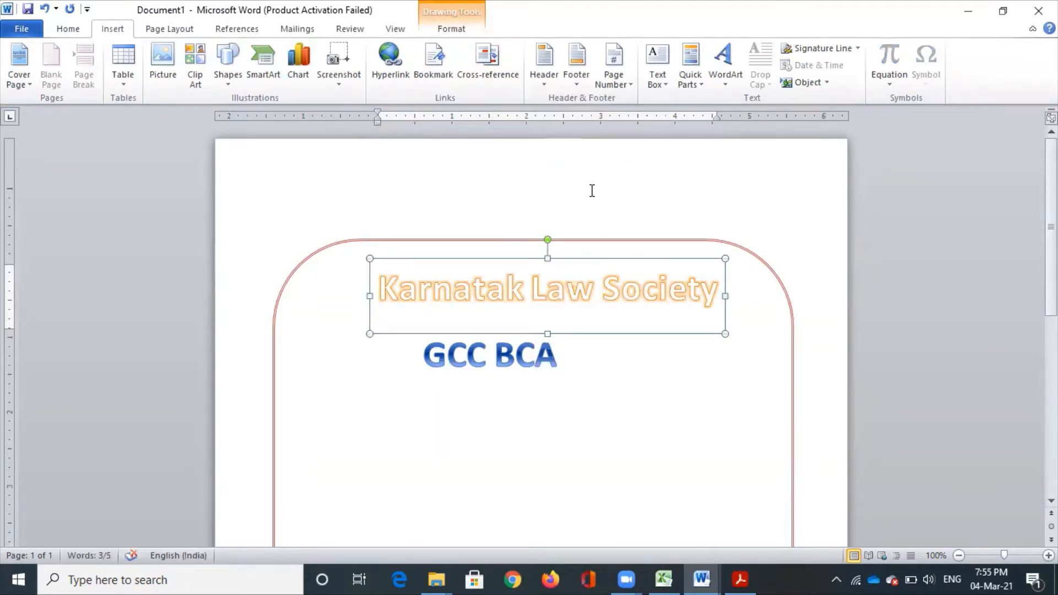
click(467, 291)
click(473, 260)
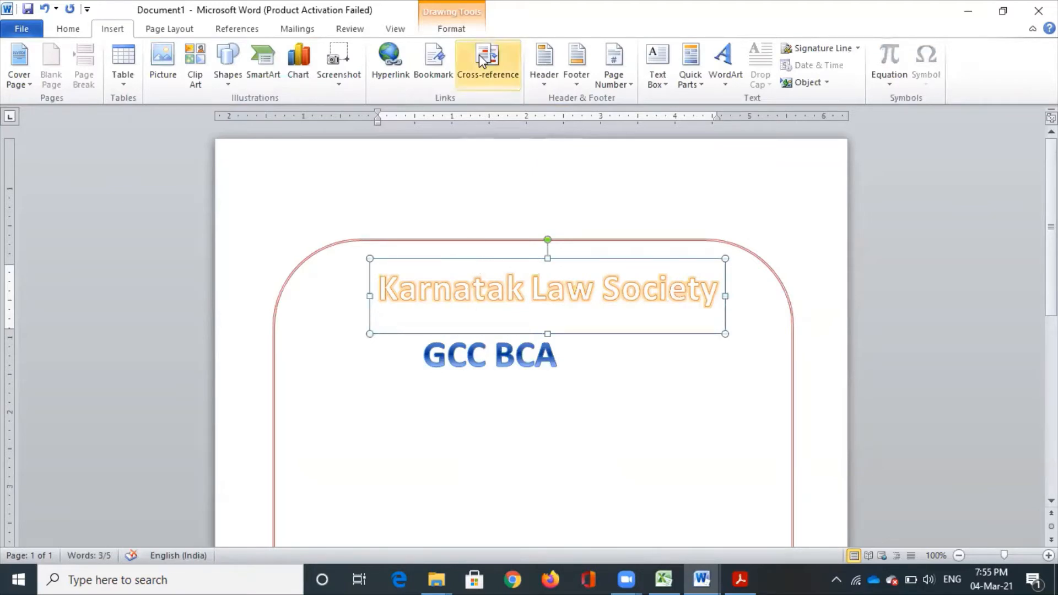
click(451, 29)
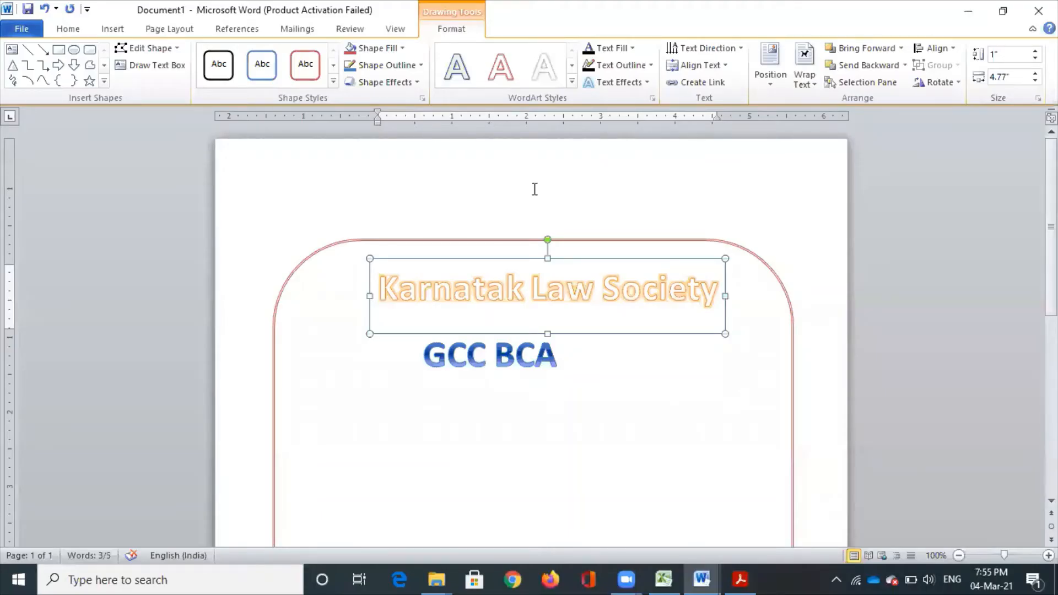
click(524, 289)
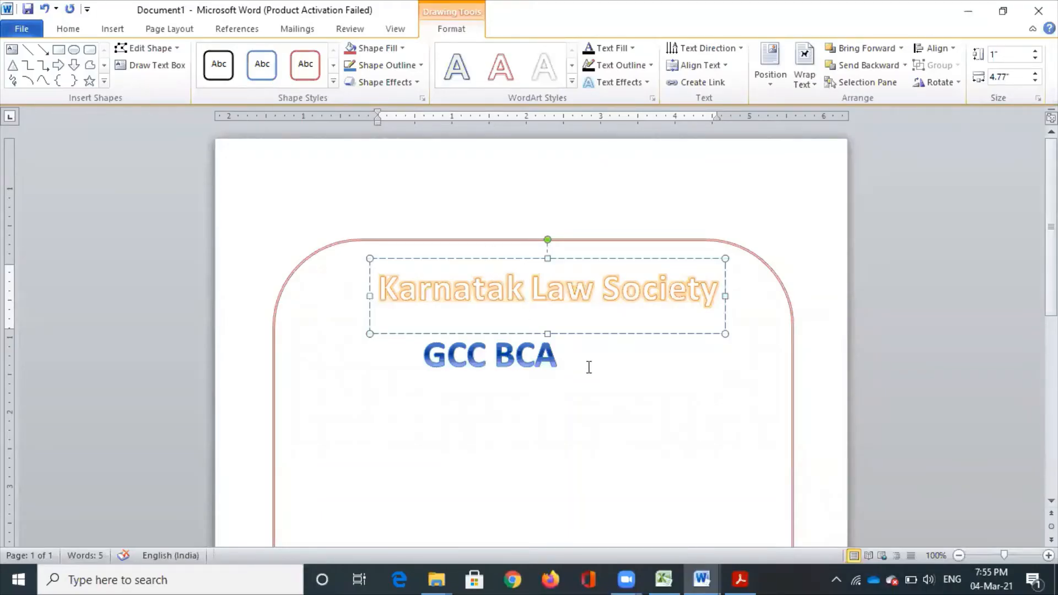
click(588, 368)
click(527, 305)
click(649, 83)
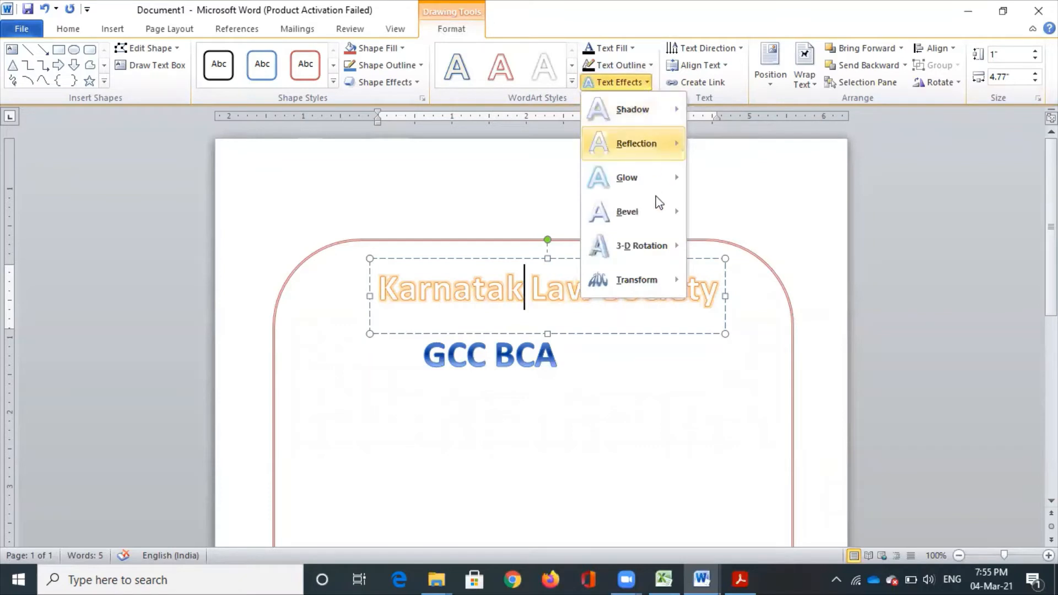
mouse_move(666, 279)
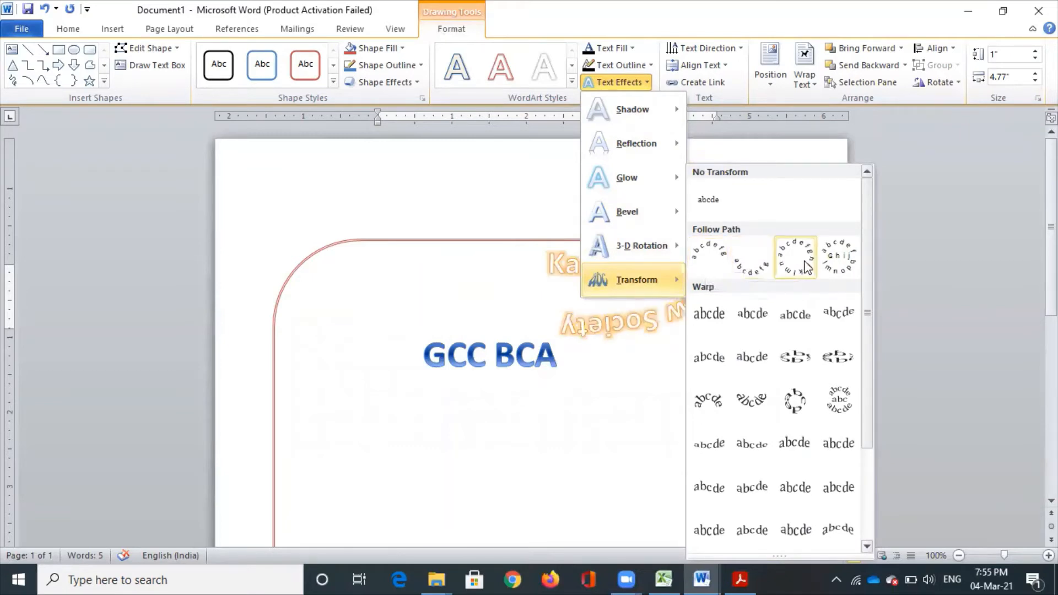
click(717, 258)
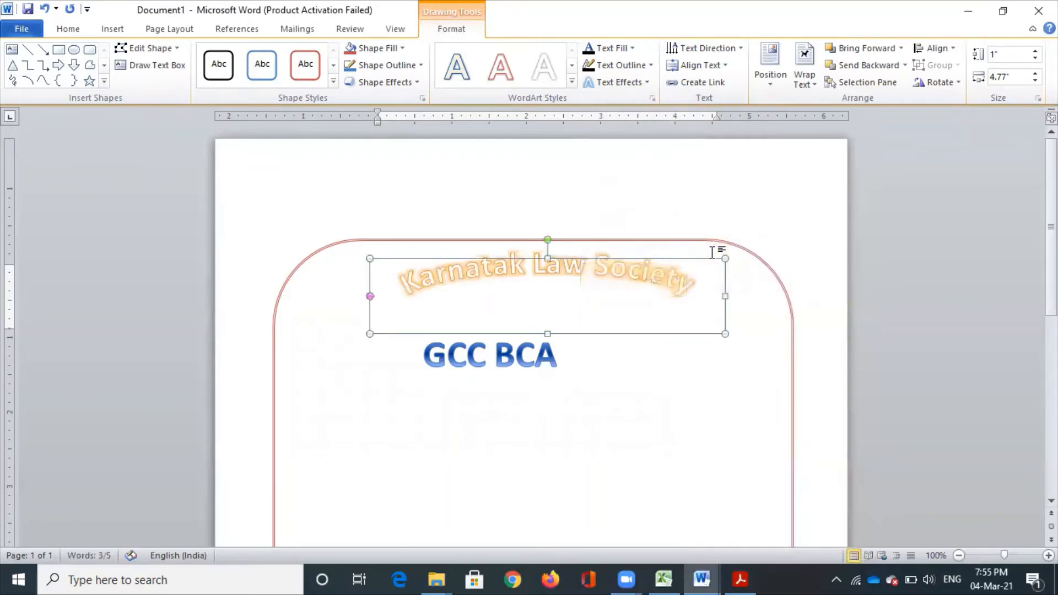
drag(522, 258, 511, 256)
- Shift the "GCC BCA" WordArt toward the center and give its text an outer shadow offset downward
click(545, 357)
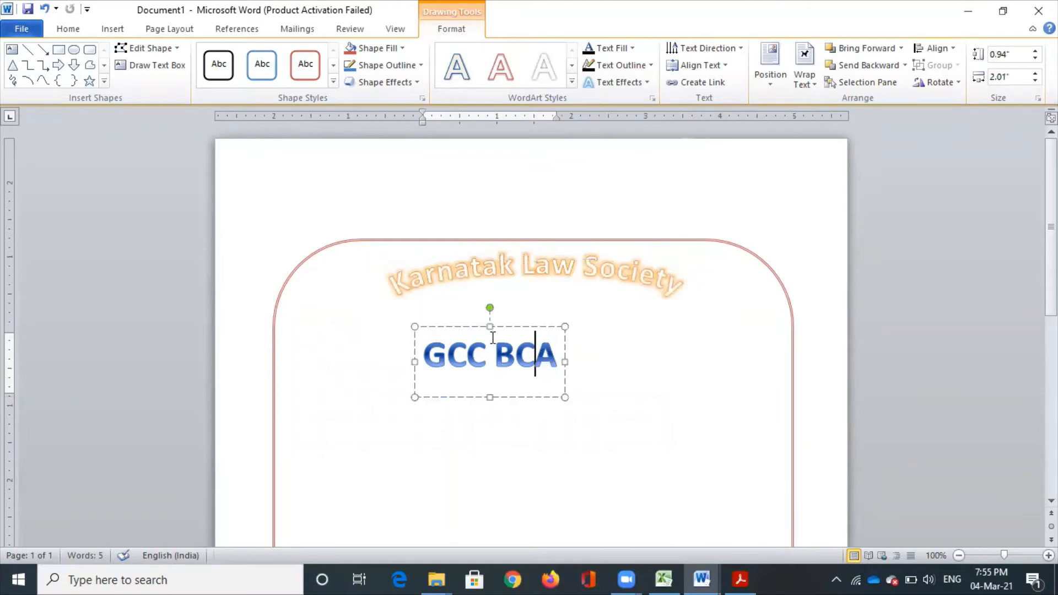
drag(503, 330, 529, 319)
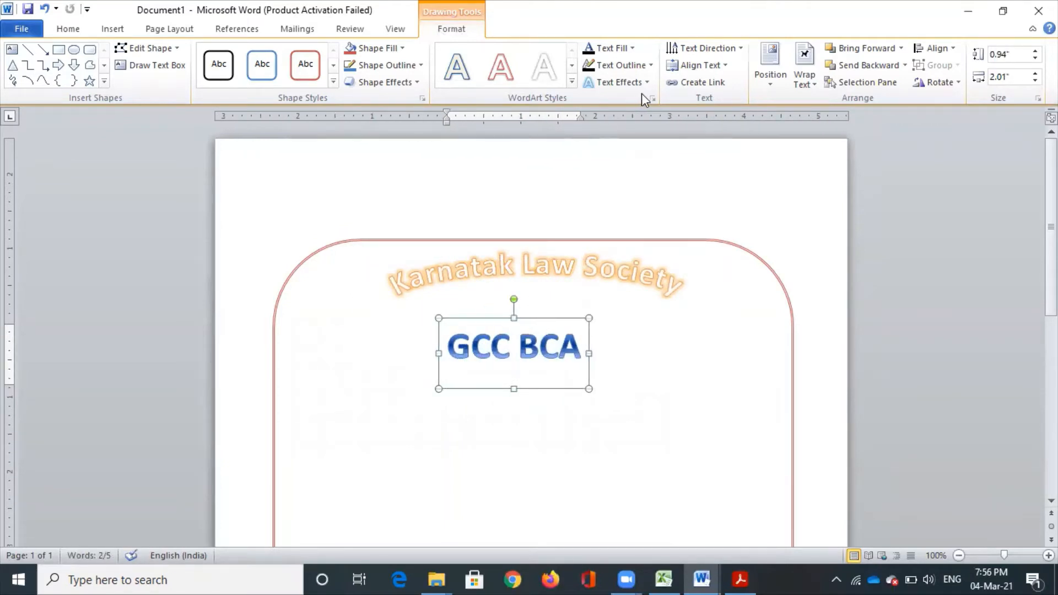
click(617, 82)
mouse_move(654, 110)
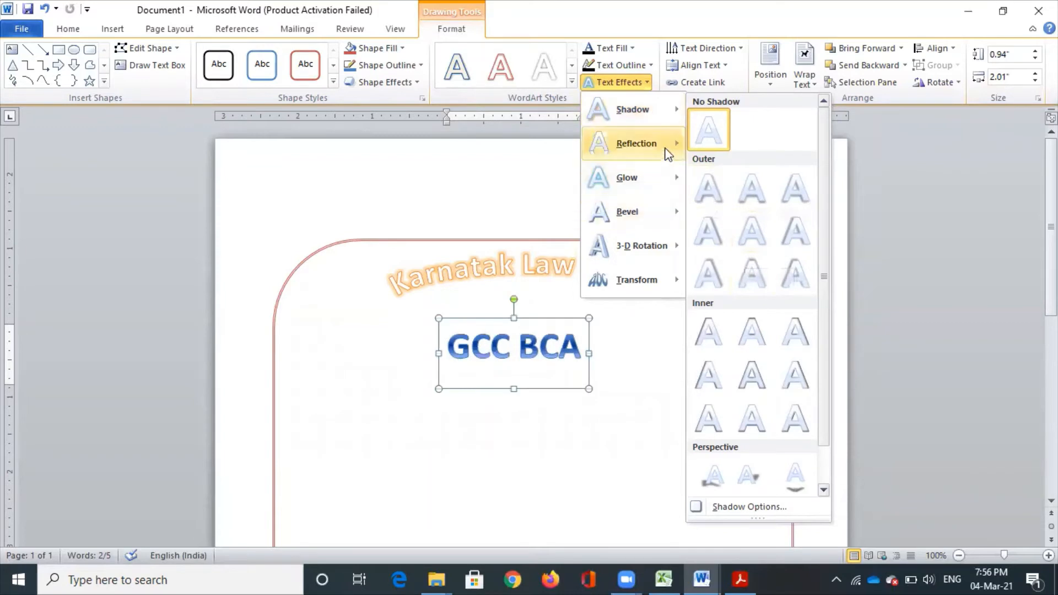
mouse_move(667, 144)
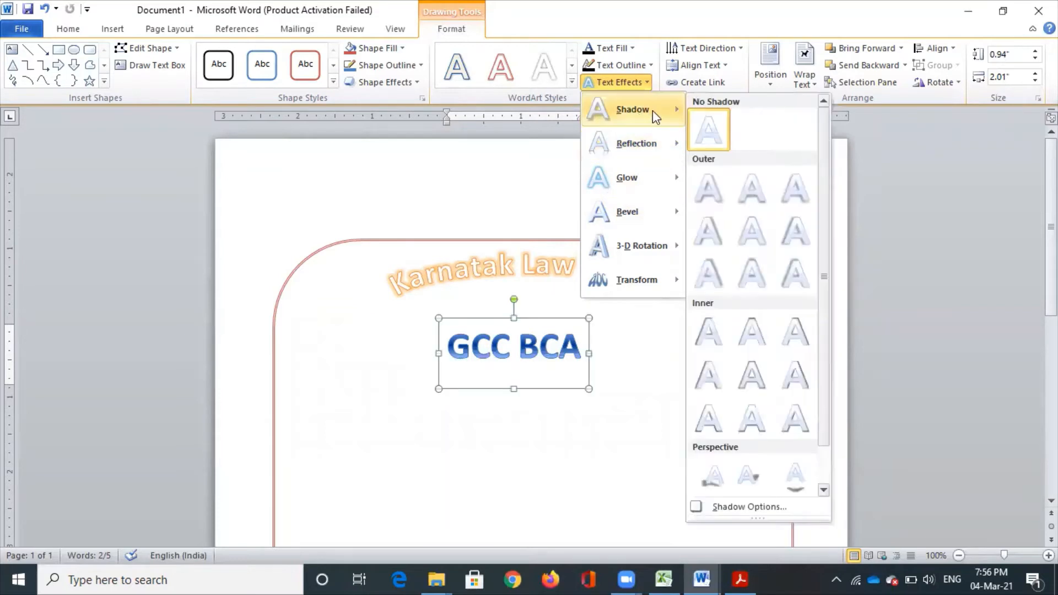
click(753, 198)
click(642, 351)
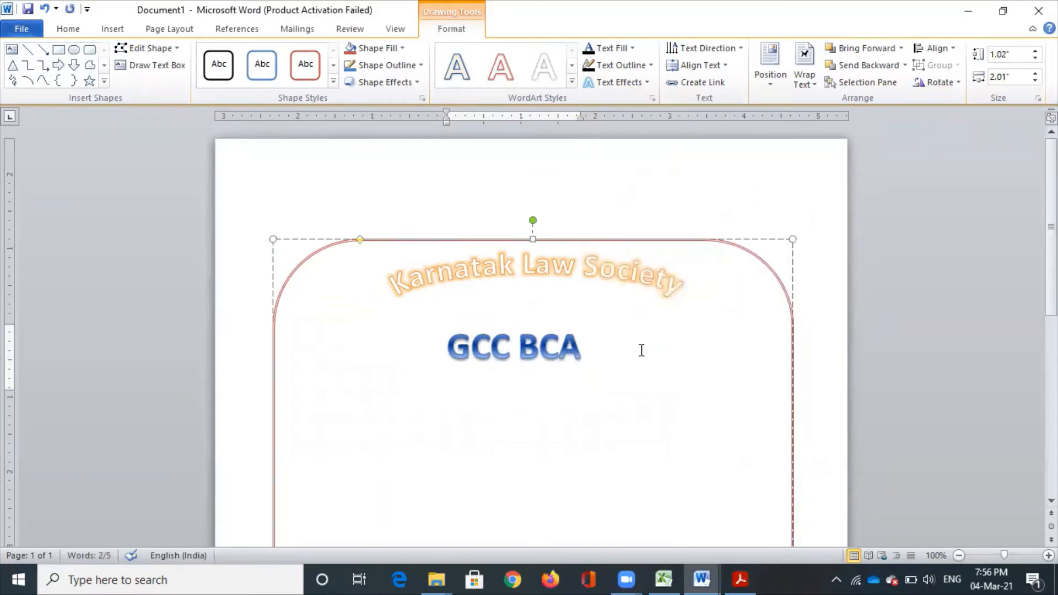
- Move the "GCC BCA" WordArt up so it sits directly beneath the arched heading
click(519, 347)
drag(501, 319, 508, 287)
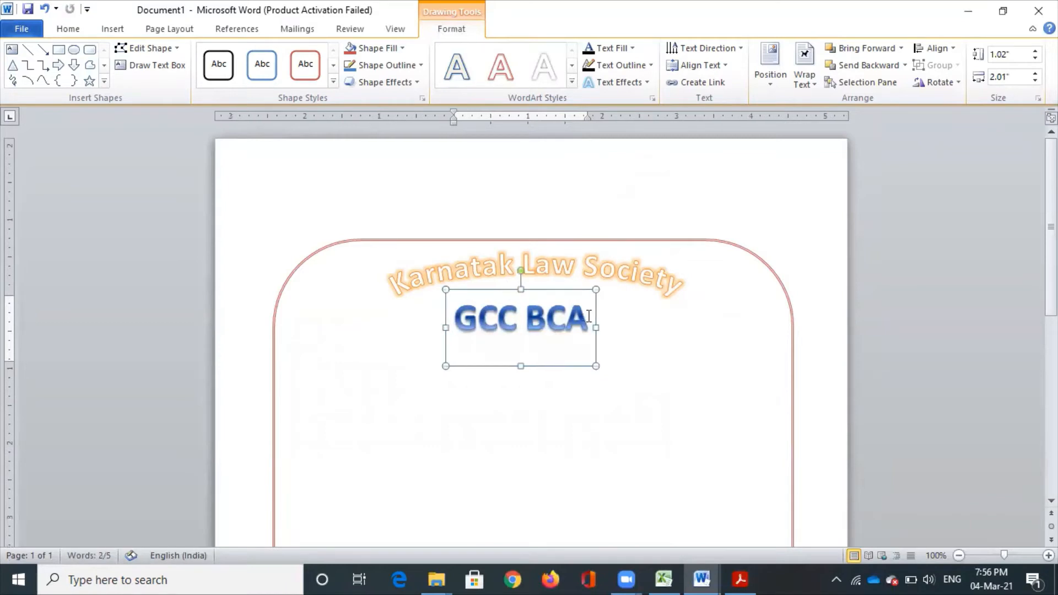
click(603, 331)
click(636, 377)
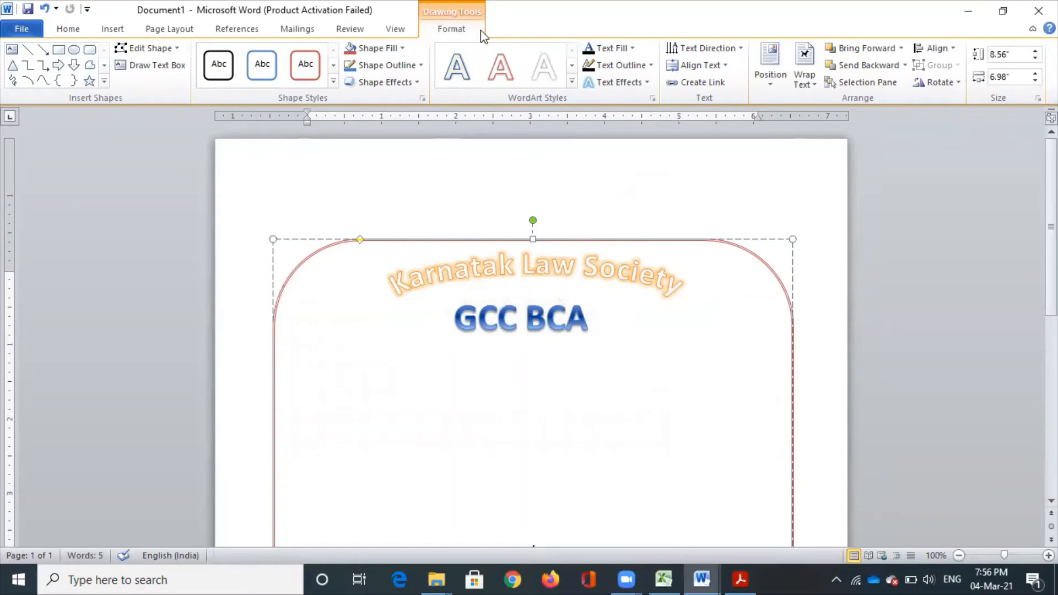
- Check the reference pamphlet and add a text box spanning the border below "GCC BCA", reading "(Affiliated to Rani Chennamma University, Approved by UGC)"
key(Escape)
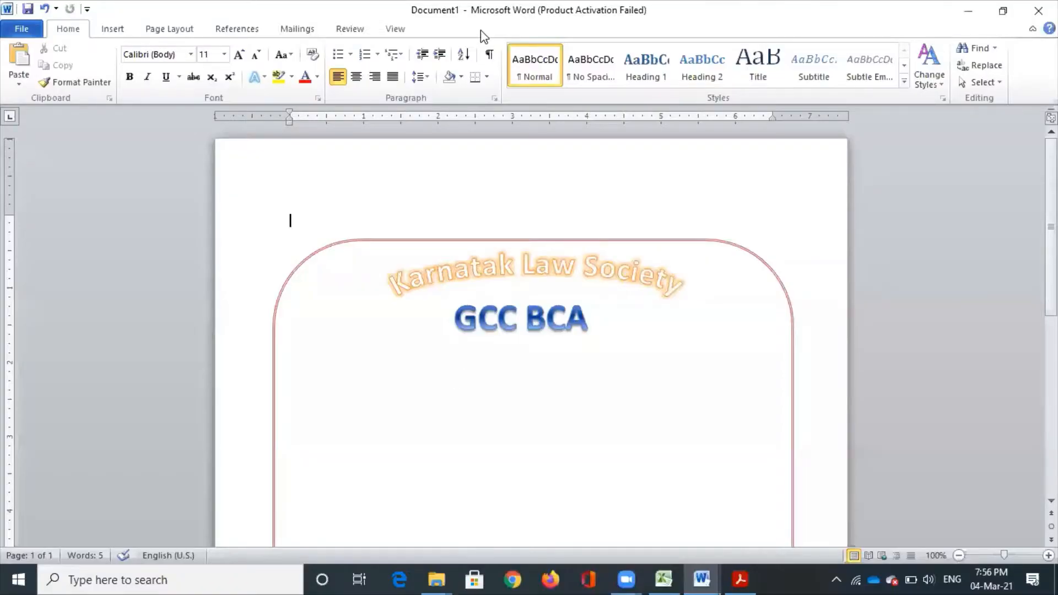
key(alt+Tab)
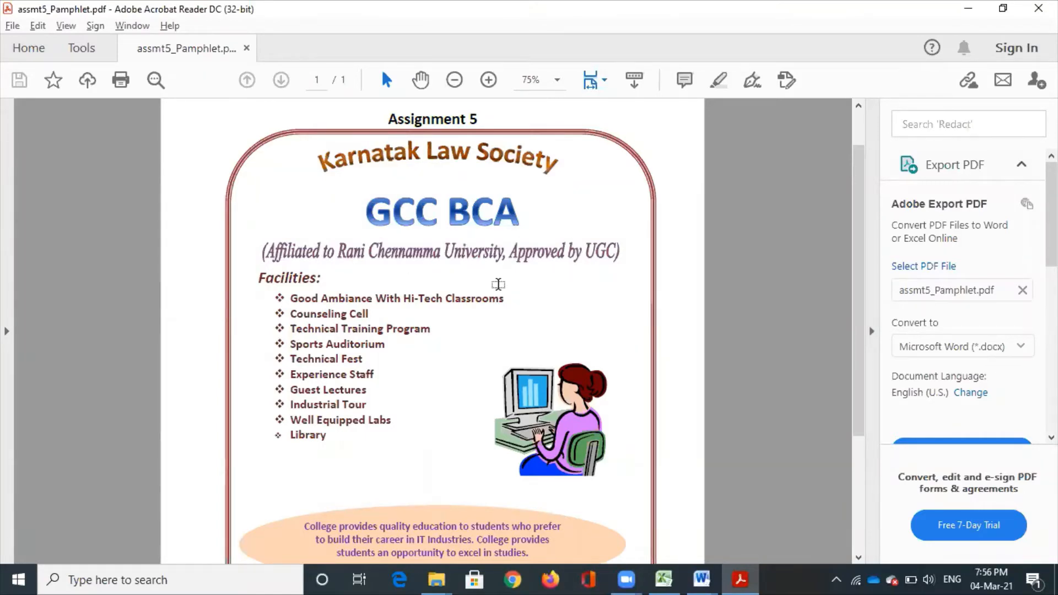
key(alt+Tab)
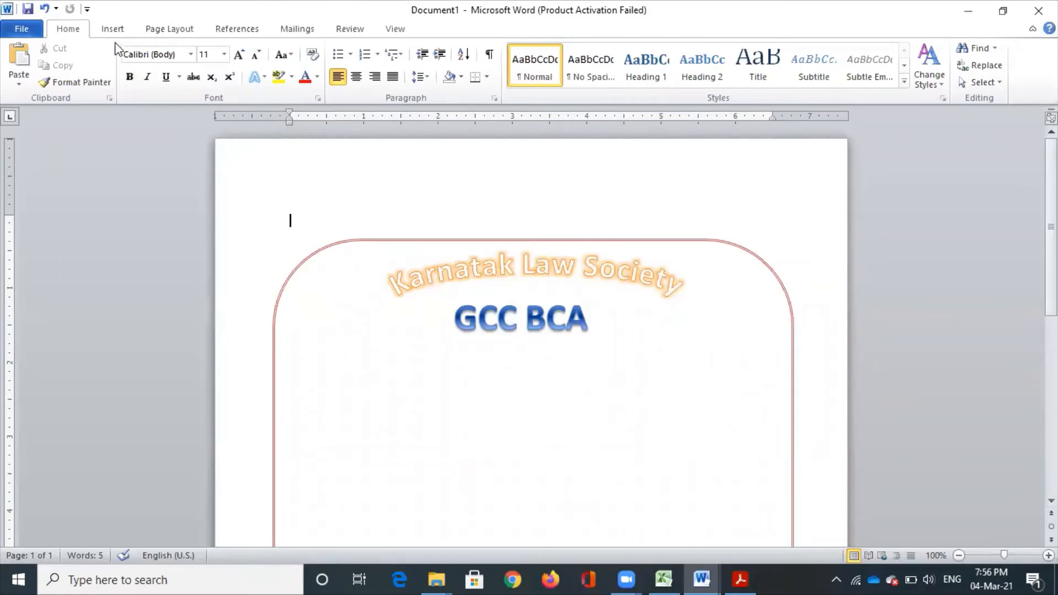
click(115, 32)
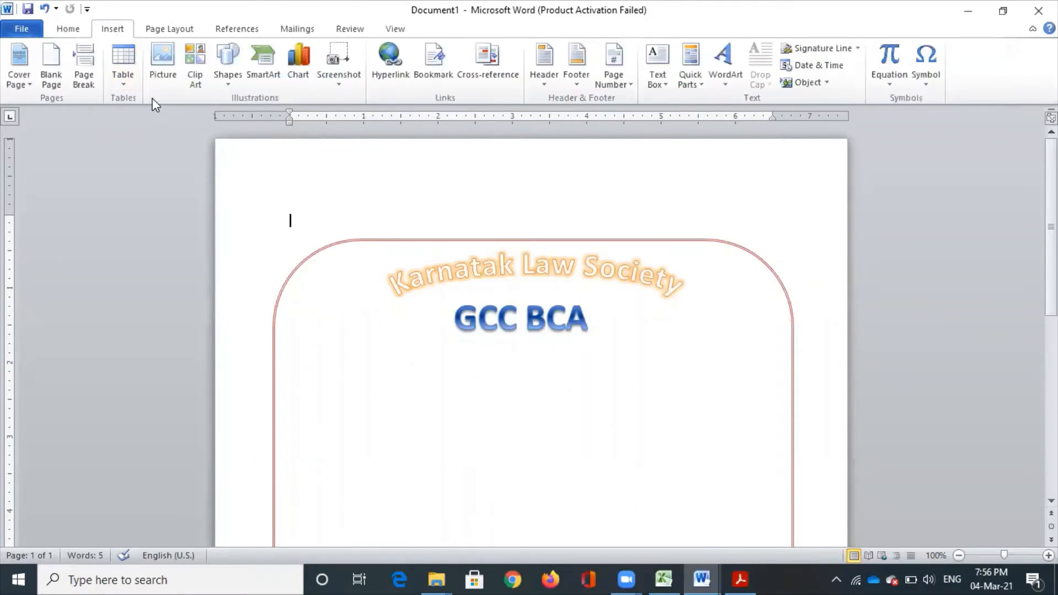
click(224, 83)
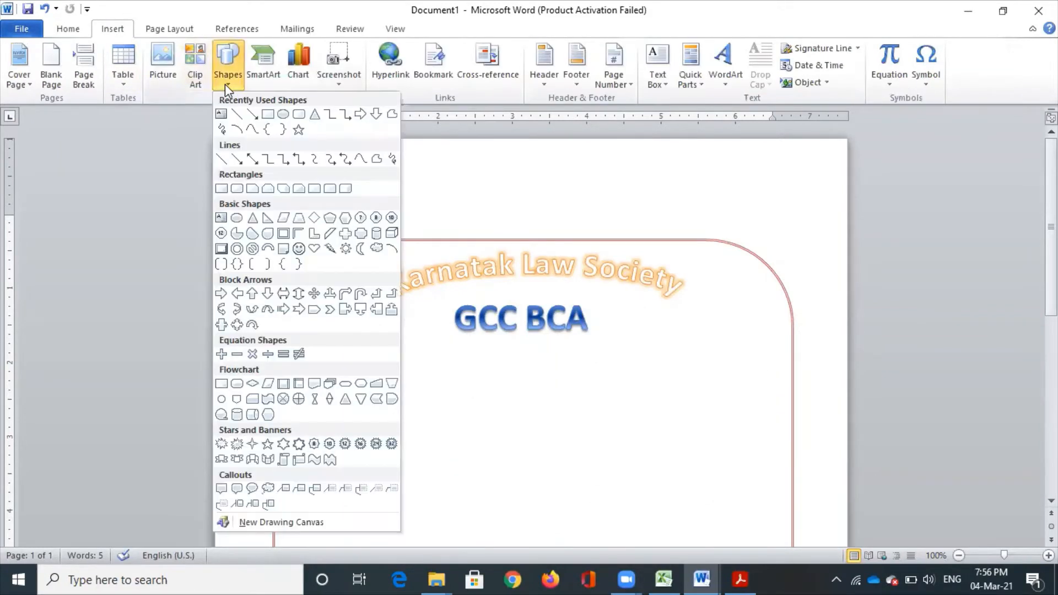
click(223, 116)
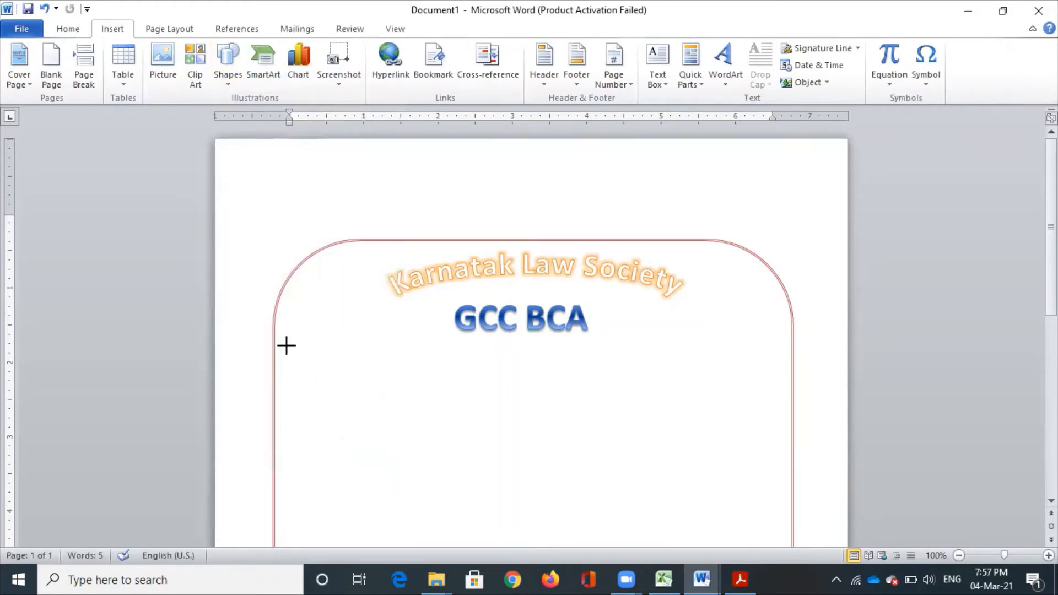
mouse_move(286, 345)
mouse_down()
mouse_move(423, 394)
mouse_move(781, 375)
mouse_up()
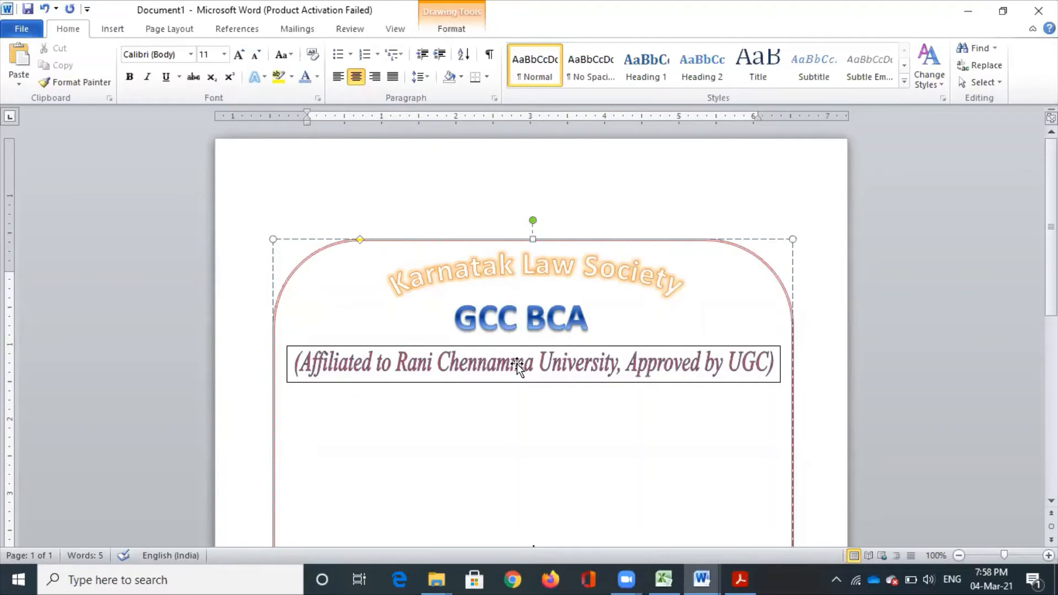
- Remove the outline of the affiliation text box by setting its line color to No line
click(477, 347)
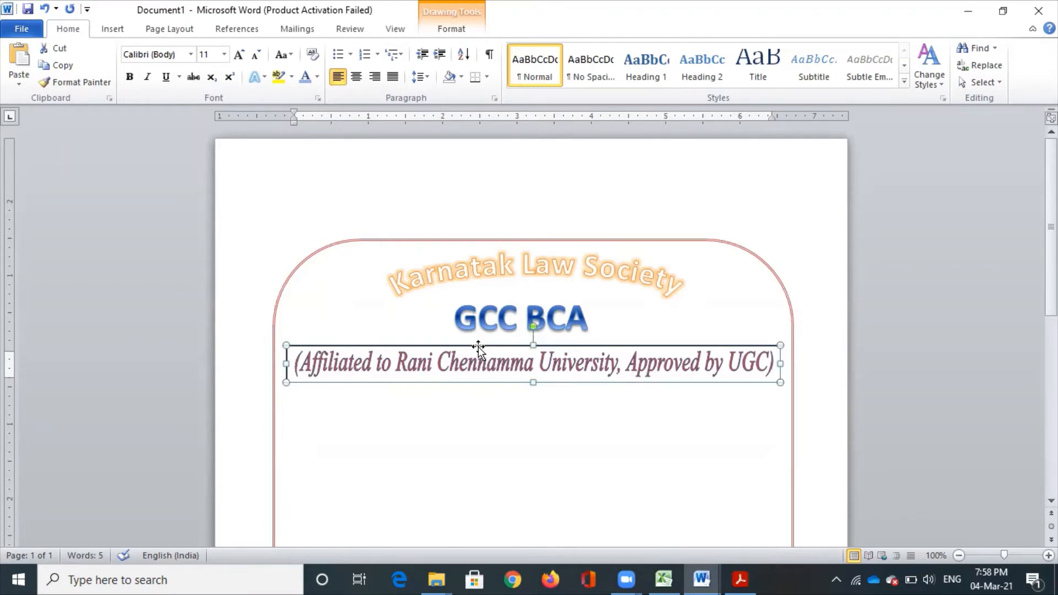
right_click(478, 348)
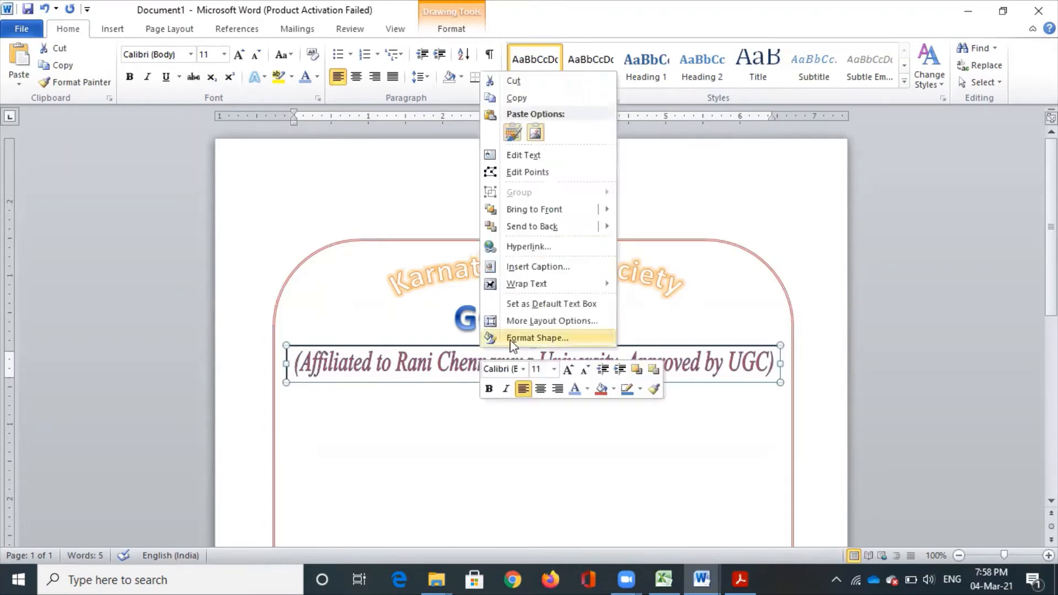
click(541, 342)
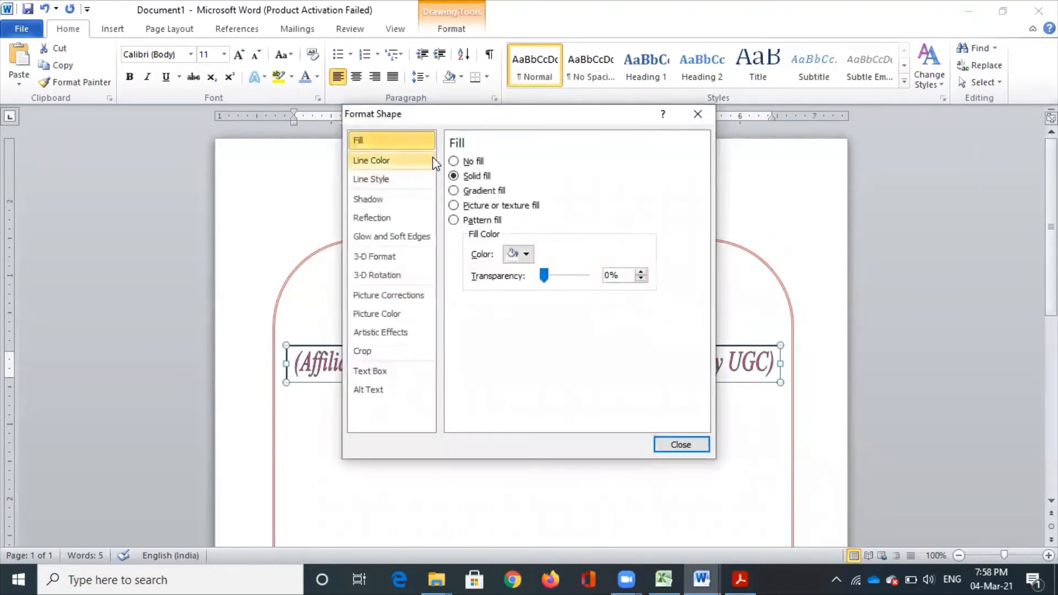
click(432, 158)
click(470, 162)
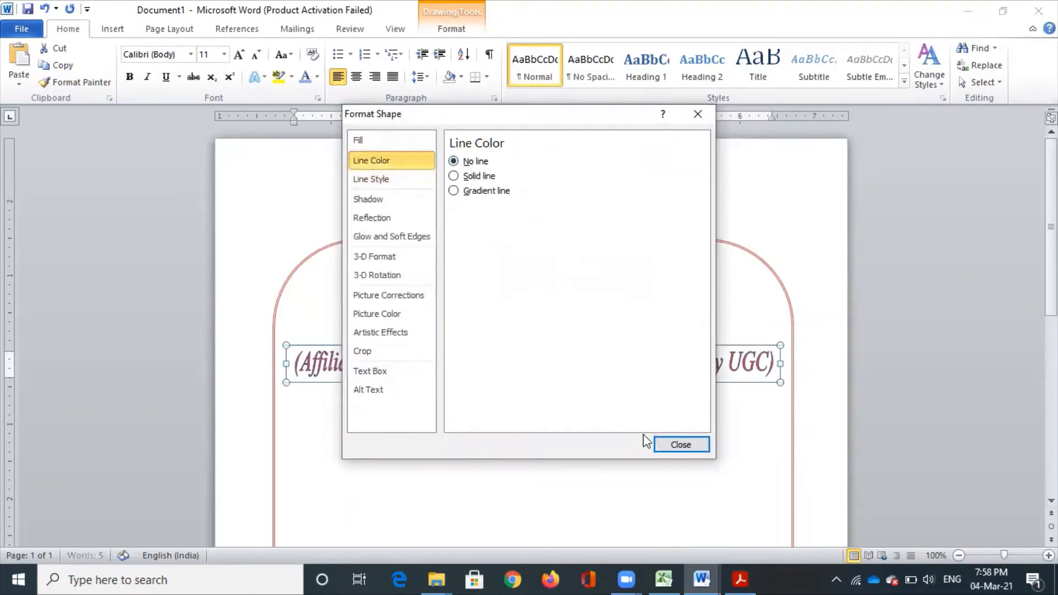
click(685, 445)
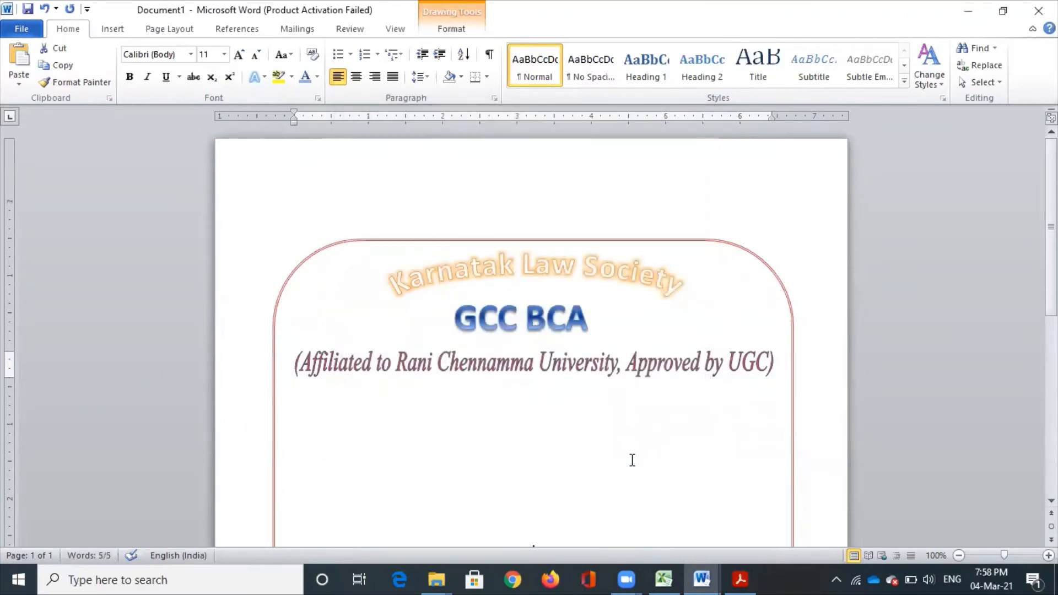
click(538, 385)
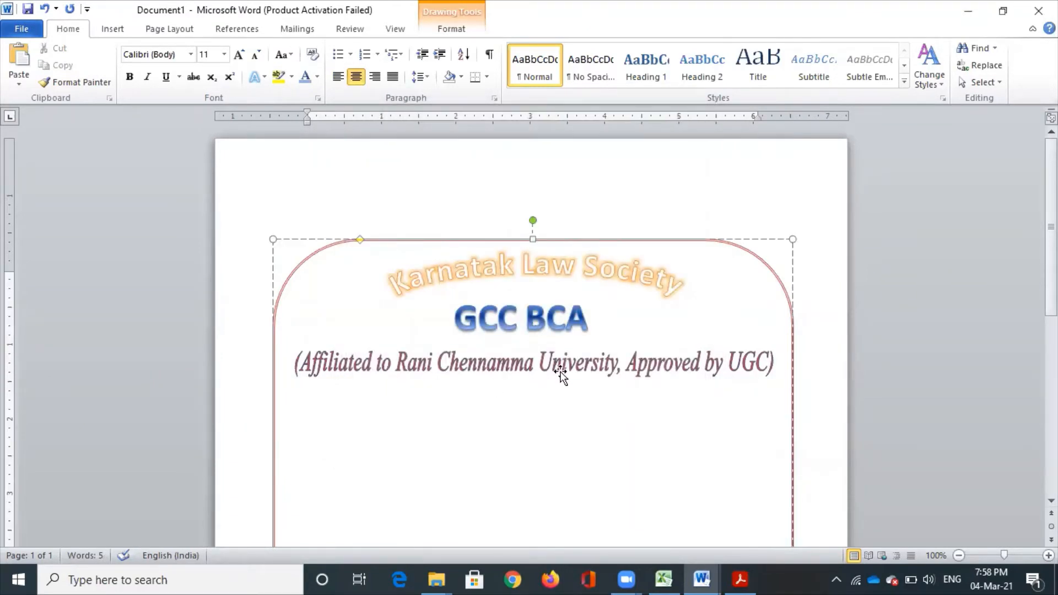
- Consult the facilities list in assmt5_Pamphlet.pdf, and open the rounded border shape in Word for text editing with left alignment
key(alt+Tab)
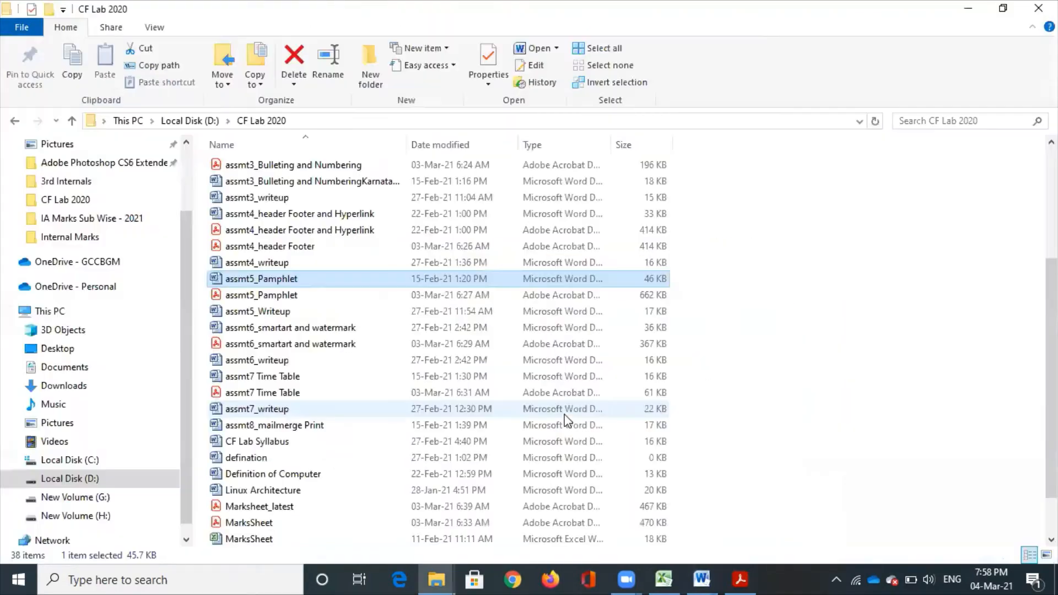
key(alt+Tab)
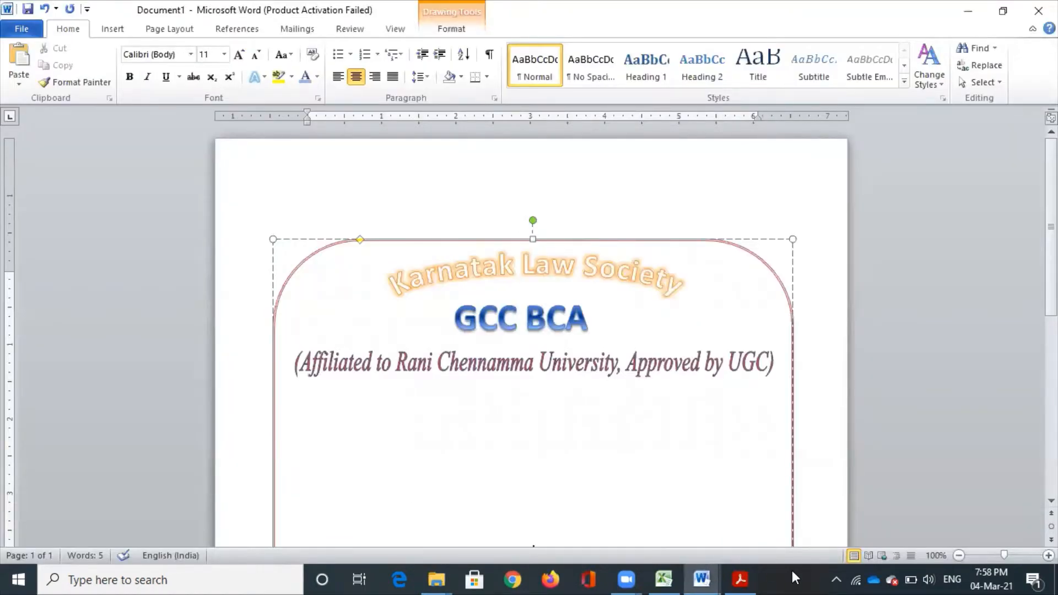
click(742, 579)
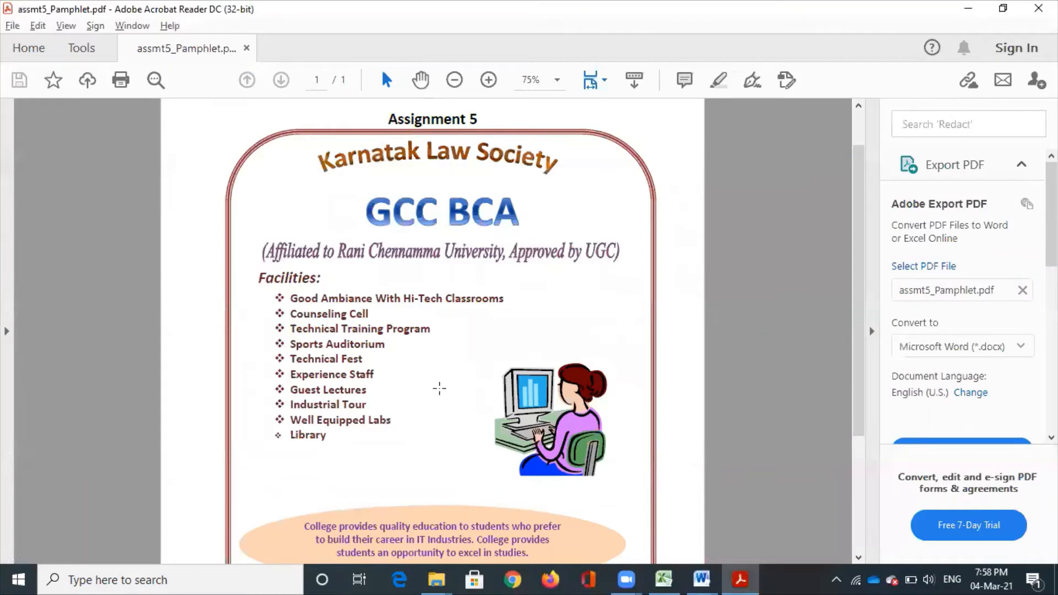
key(alt+Tab)
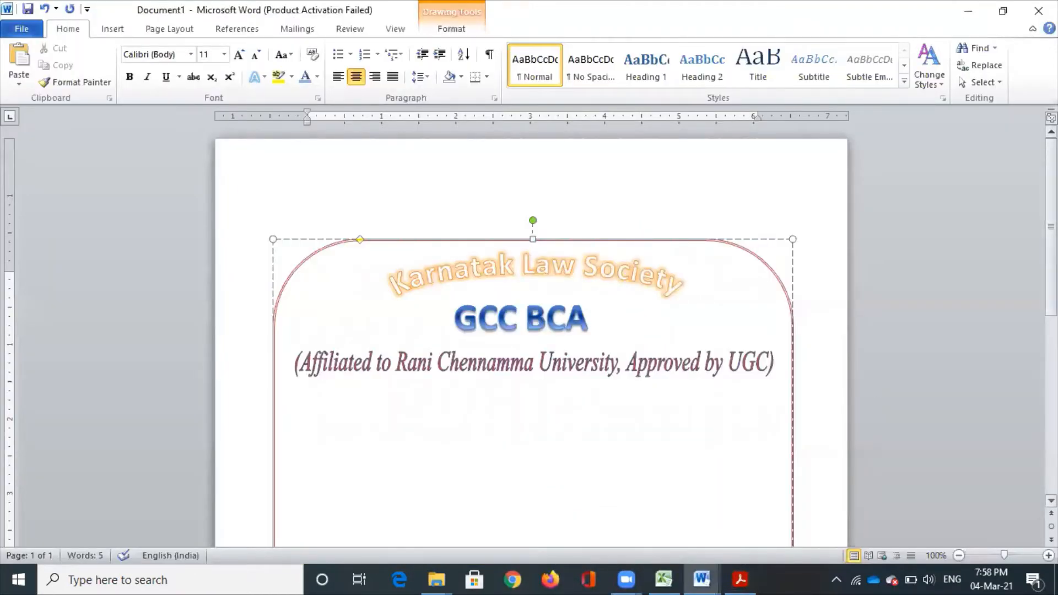
drag(1052, 227, 1052, 272)
scroll(1034, 273, up, 2)
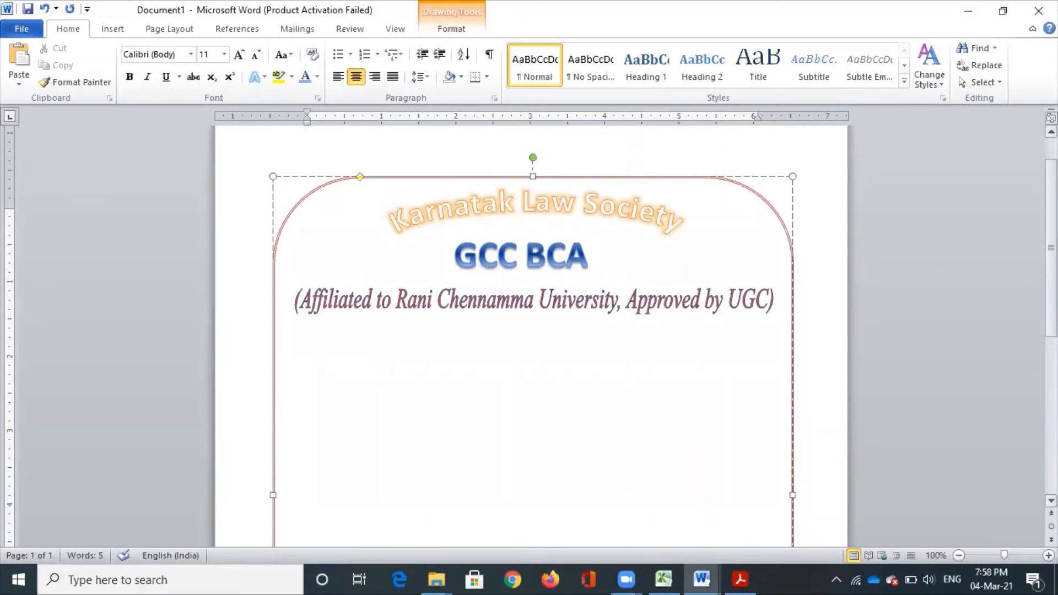
right_click(517, 177)
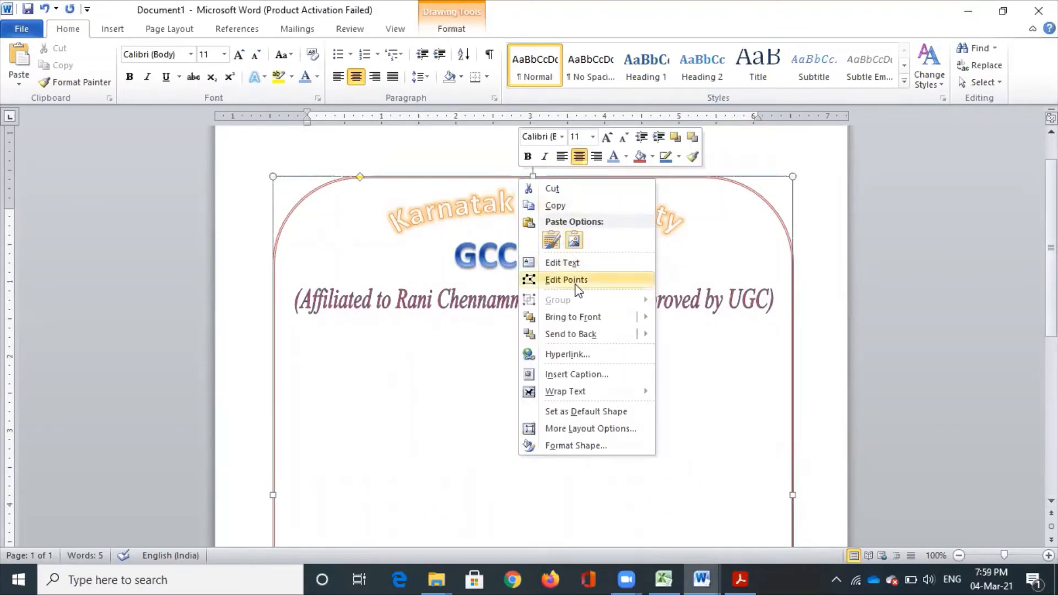
click(561, 264)
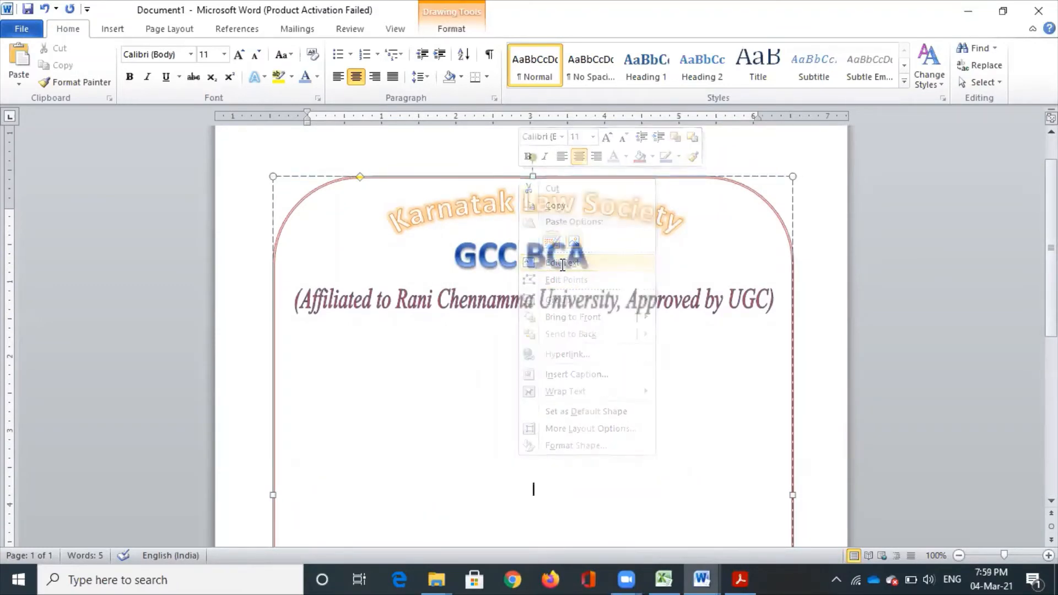
key(ctrl+l)
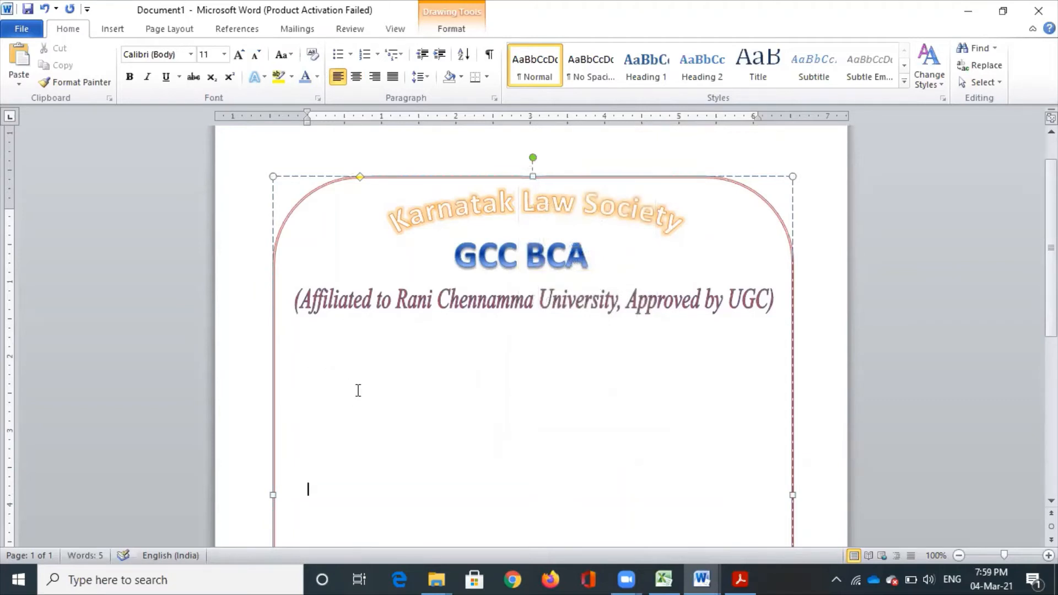
- Draw a text box about 3.91" high and 5.06" wide inside the border, below the affiliation line
double_click(358, 392)
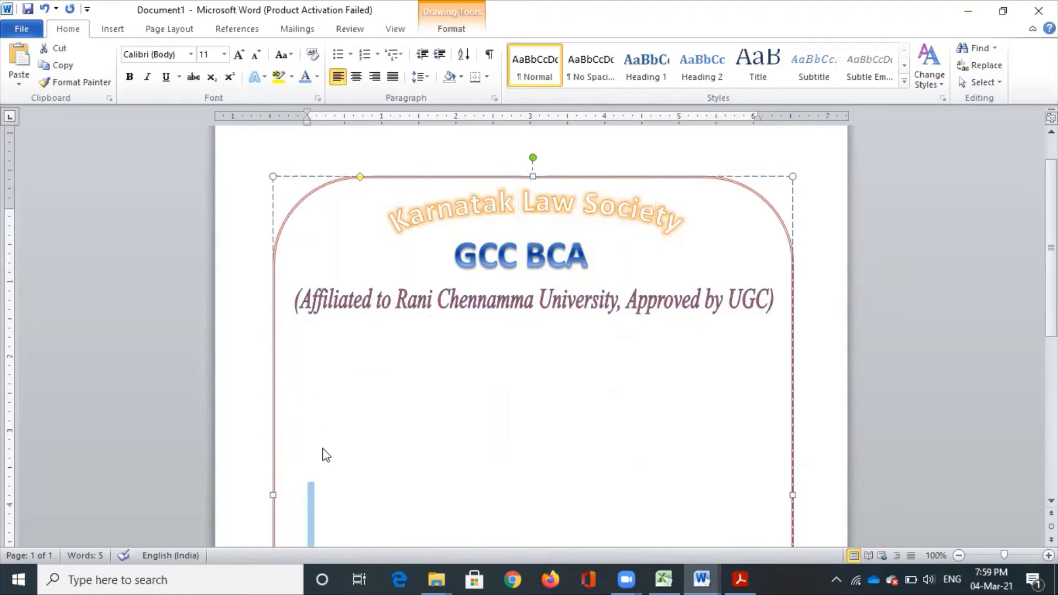
click(321, 486)
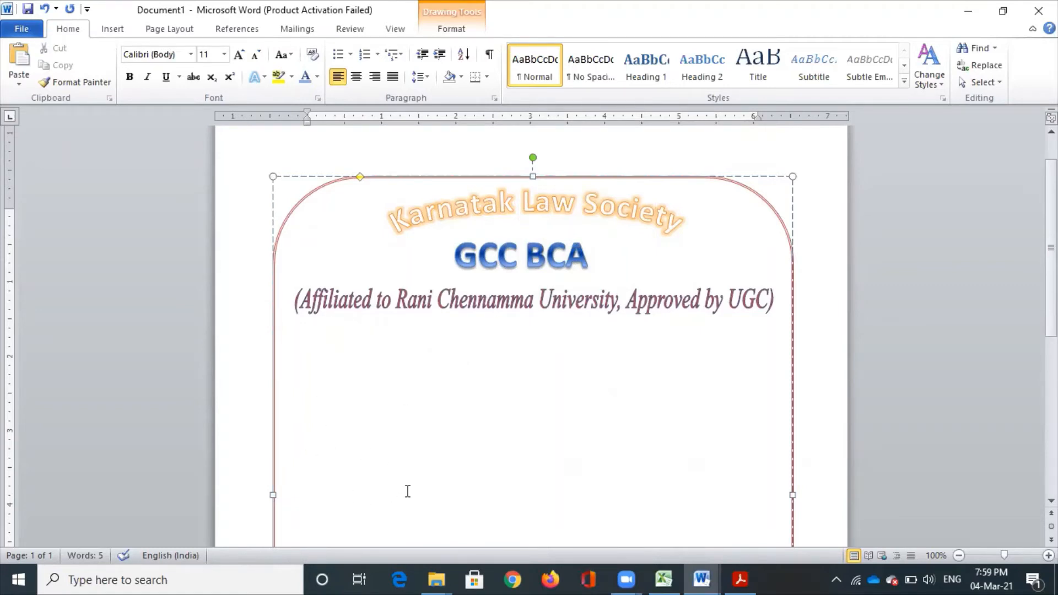
click(113, 30)
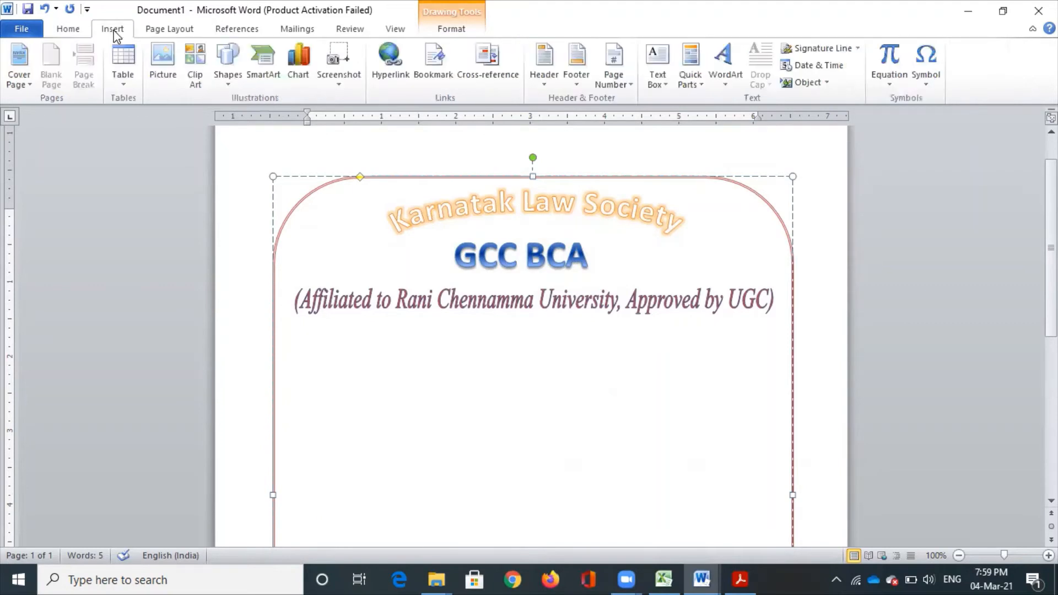
click(232, 91)
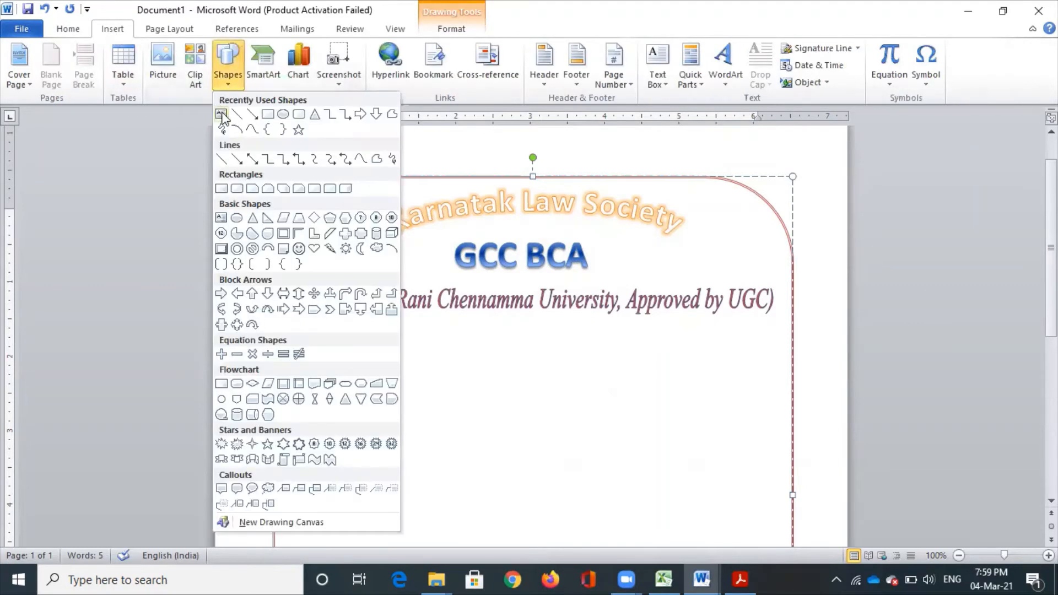
click(217, 114)
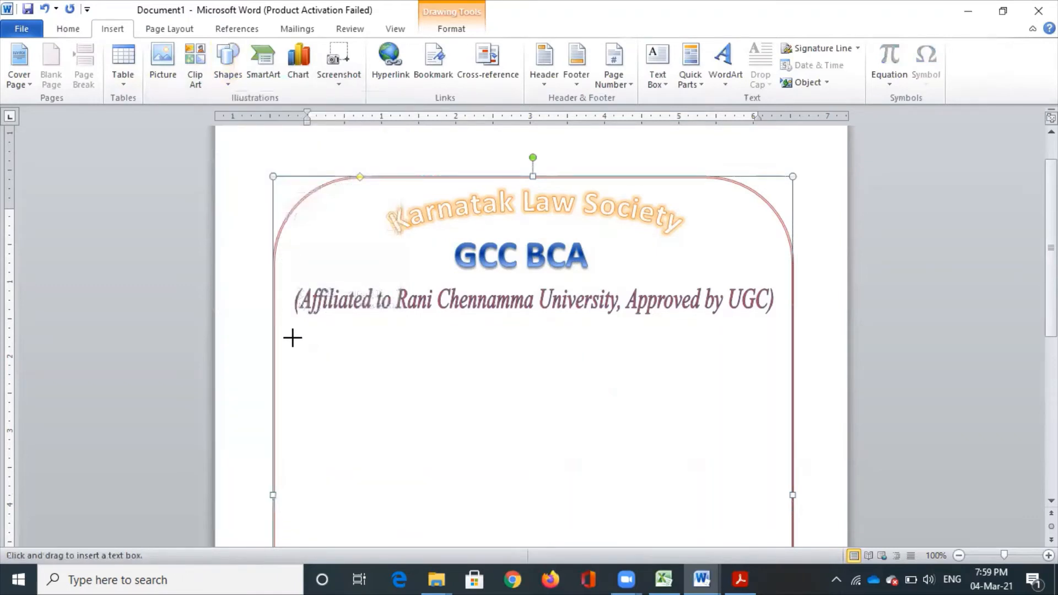
mouse_move(293, 338)
mouse_down()
mouse_move(366, 423)
mouse_move(570, 530)
mouse_move(617, 579)
mouse_move(610, 535)
mouse_move(627, 536)
mouse_up()
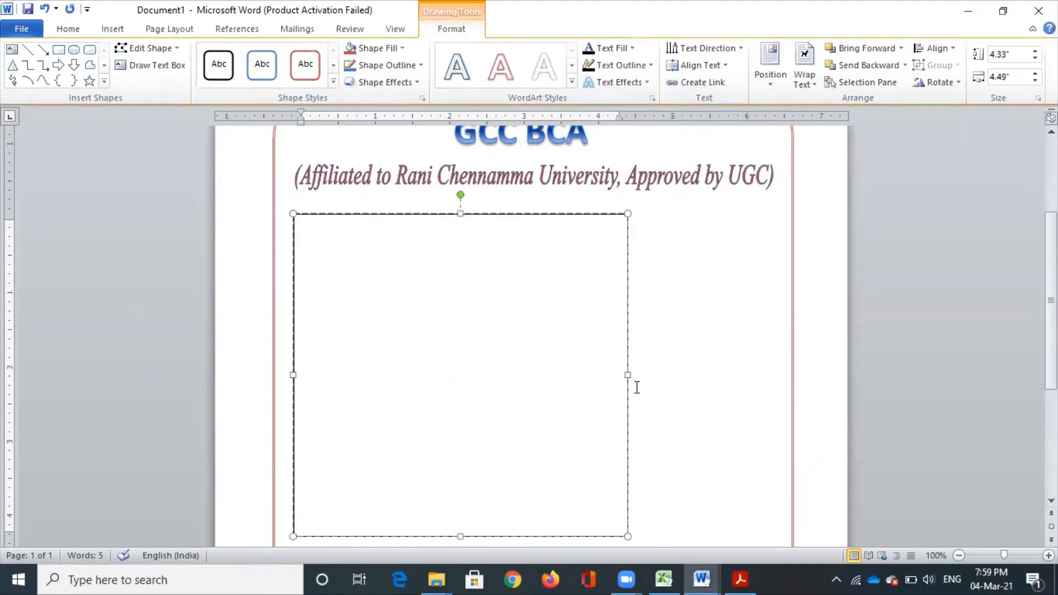
drag(627, 375, 671, 386)
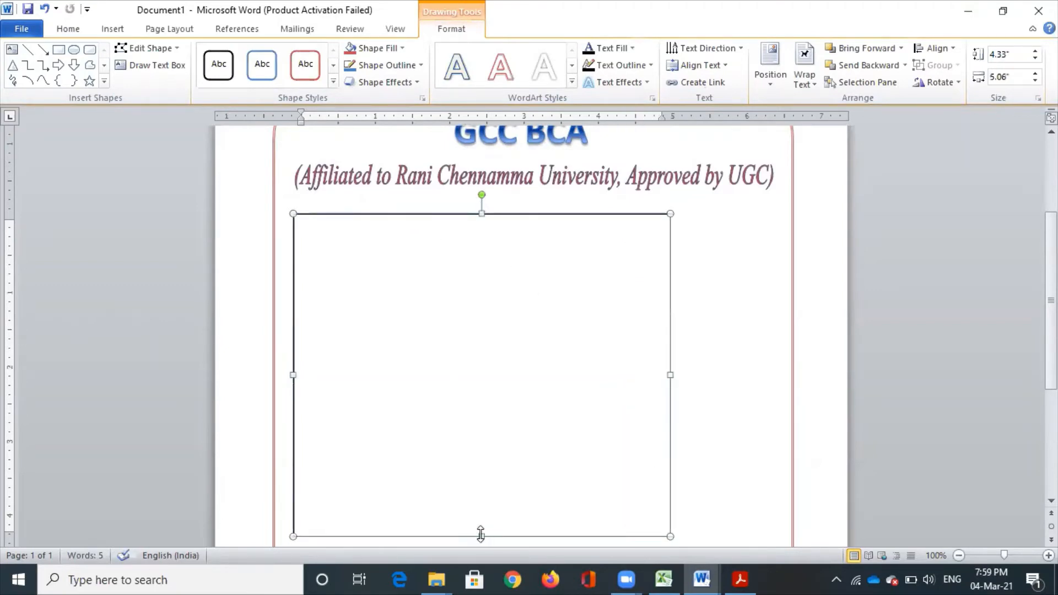
drag(482, 534, 472, 368)
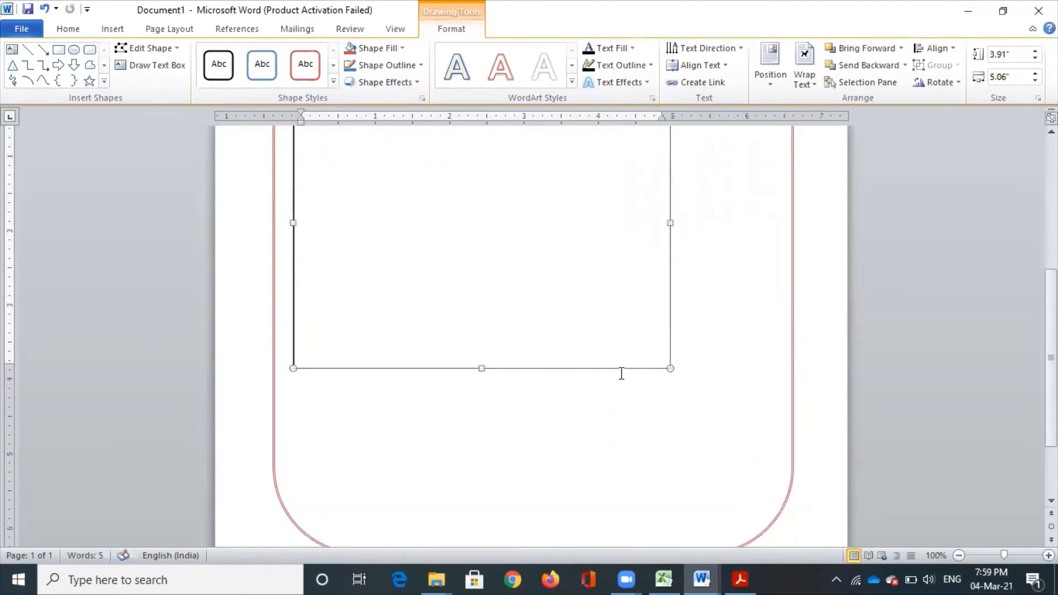
- Fill the new text box with the "Facilities:" heading and its bulleted list, from "Good Ambiance With Hi-Tech Classrooms" to "Library"
scroll(765, 352, up, 5)
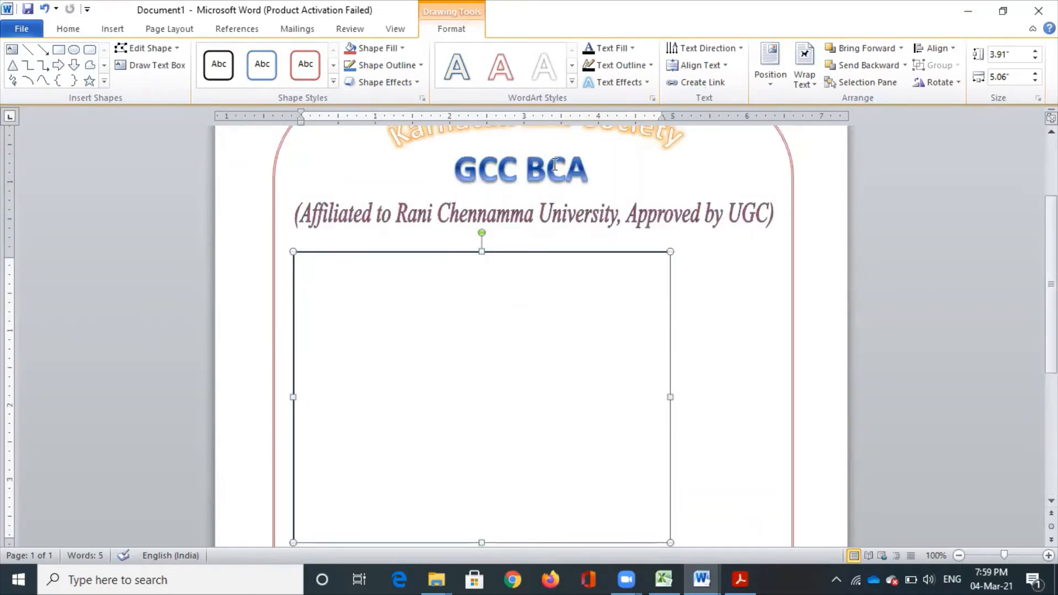
text(Facilities: Good Ambiance With Hi-Tech Classrooms Counseling Cell Technical Training Program Sports Auditorium Technical Fest Experience Staff Guest Lectures Industrial Tour Well Equipped Labs Library)
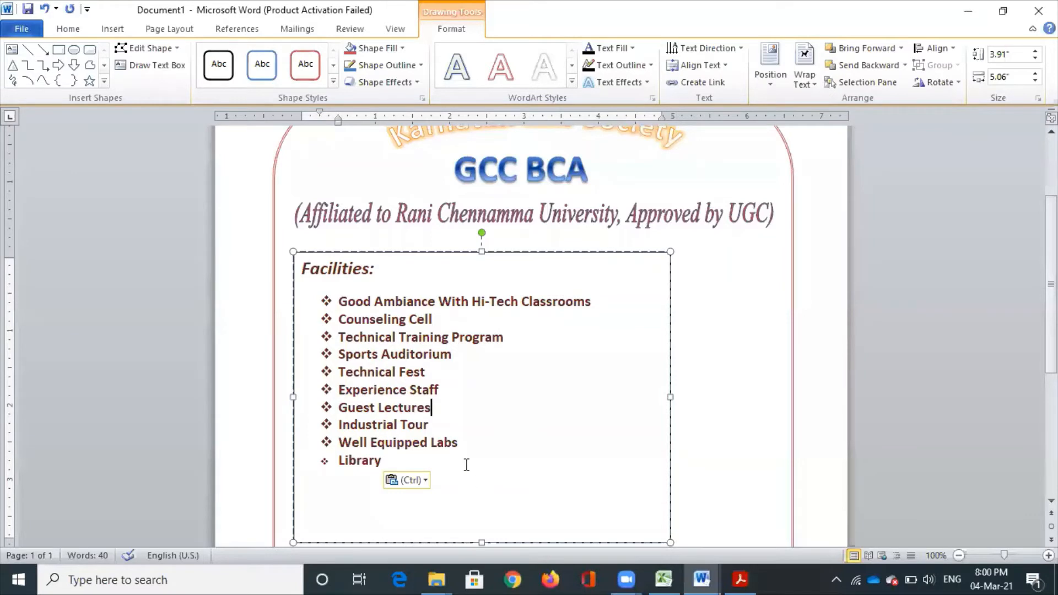
click(400, 462)
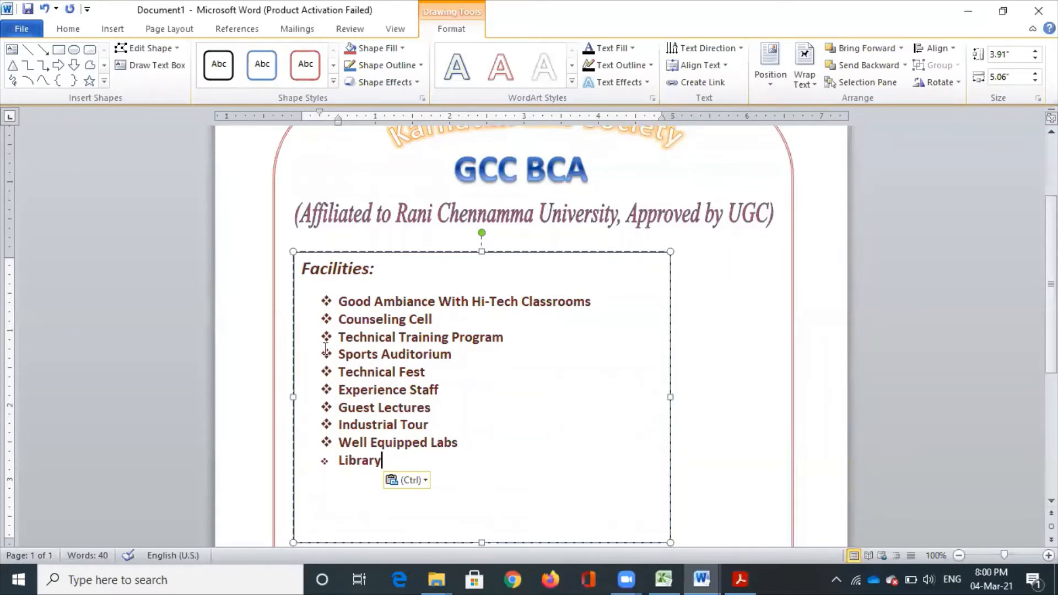
- Change the bullets of the whole facilities list to the arrowhead style from the bullet library
click(327, 301)
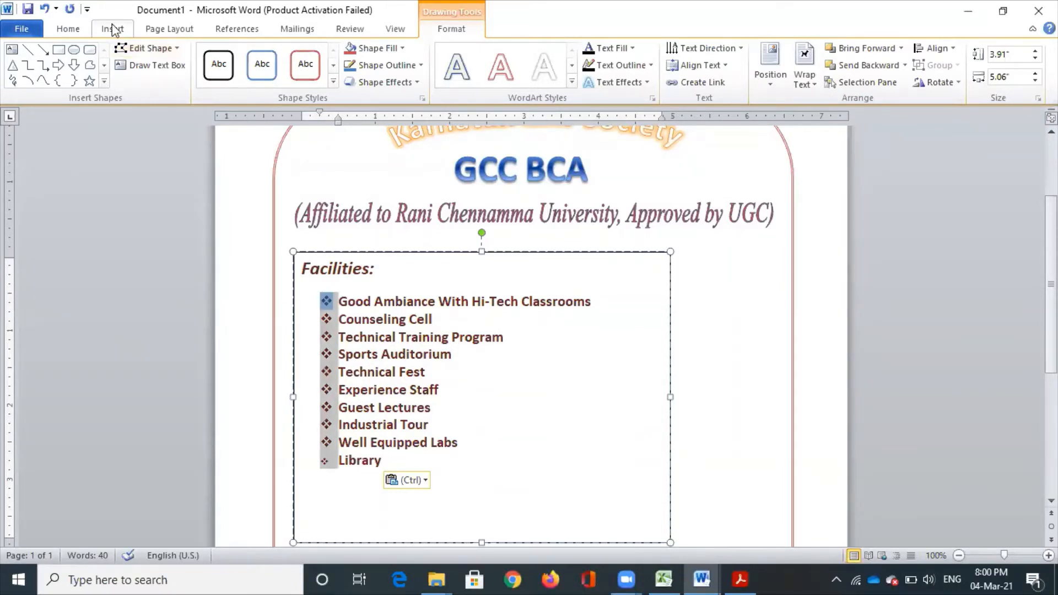
click(68, 29)
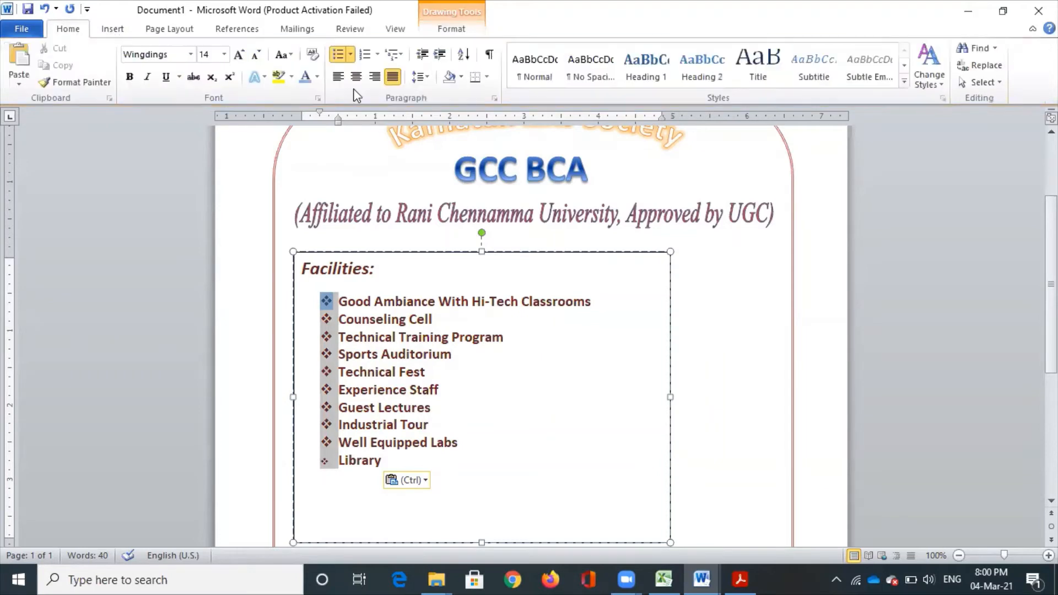
click(378, 56)
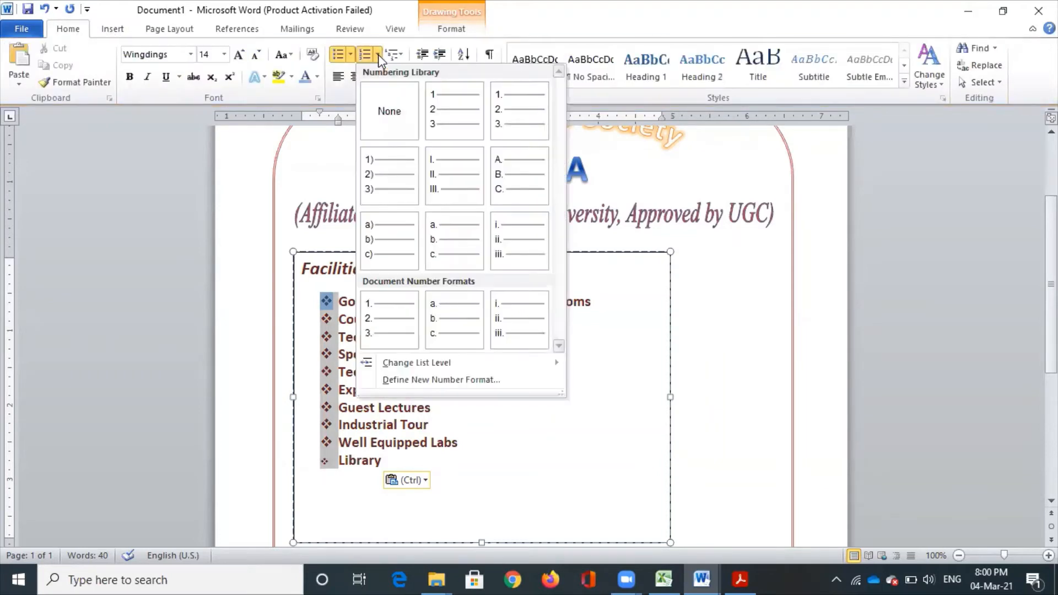
click(348, 55)
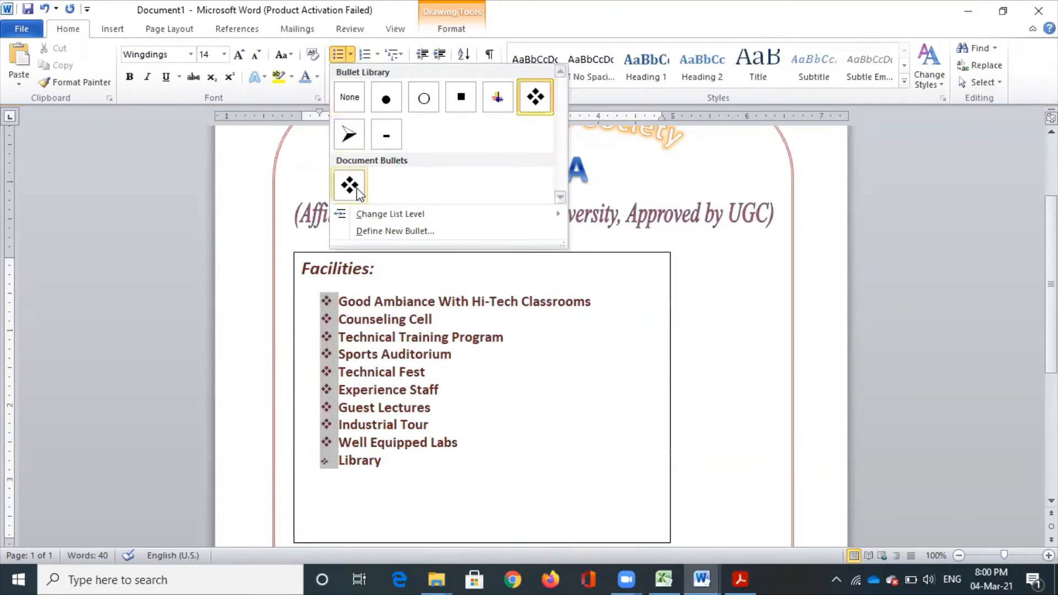
click(350, 134)
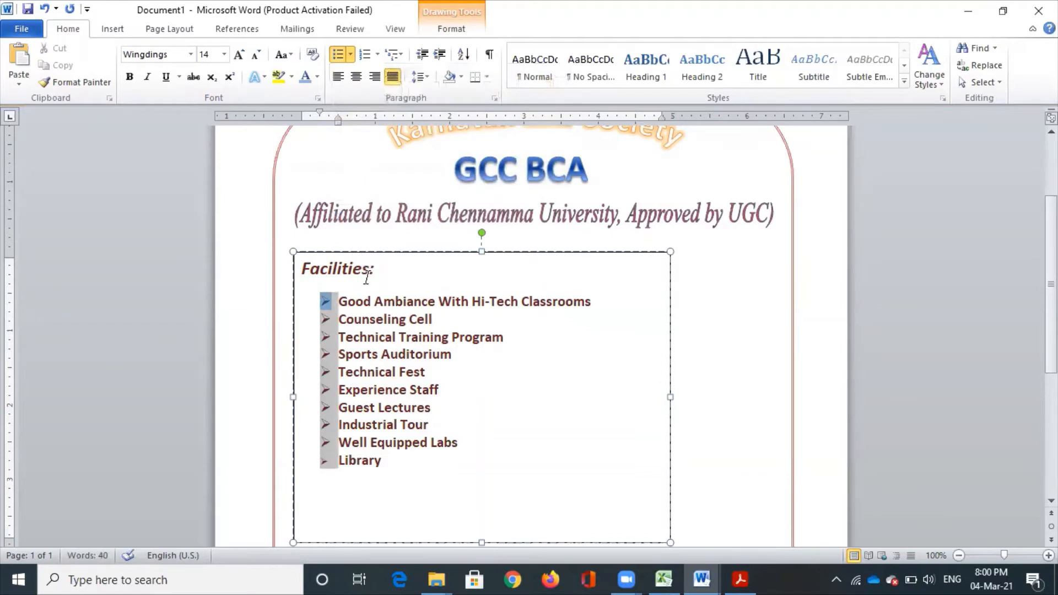
- Recolor the "Facilities:" heading and all list items with the base red theme color
click(397, 457)
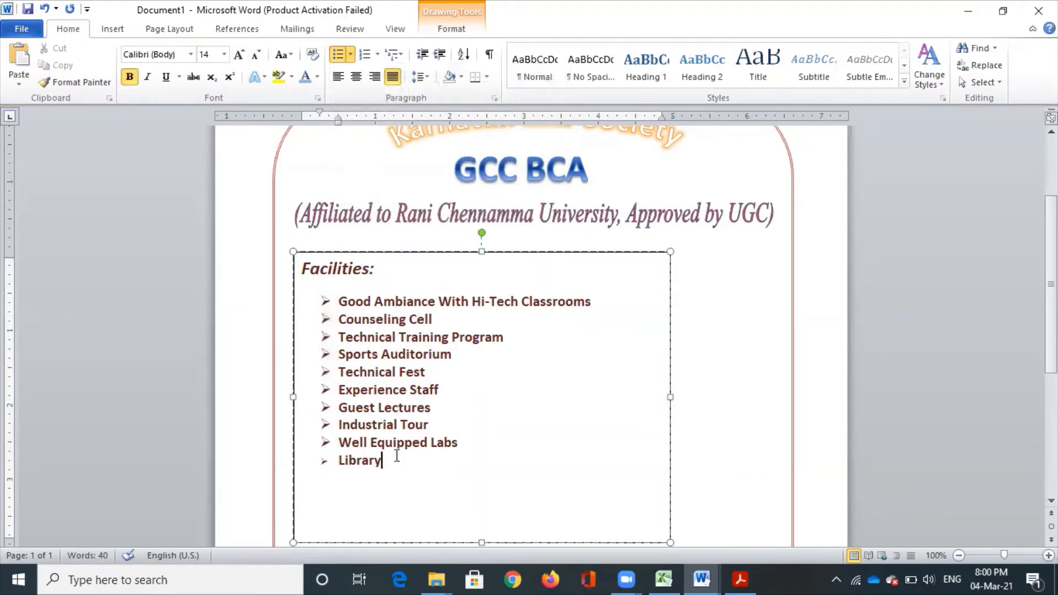
drag(396, 458, 296, 127)
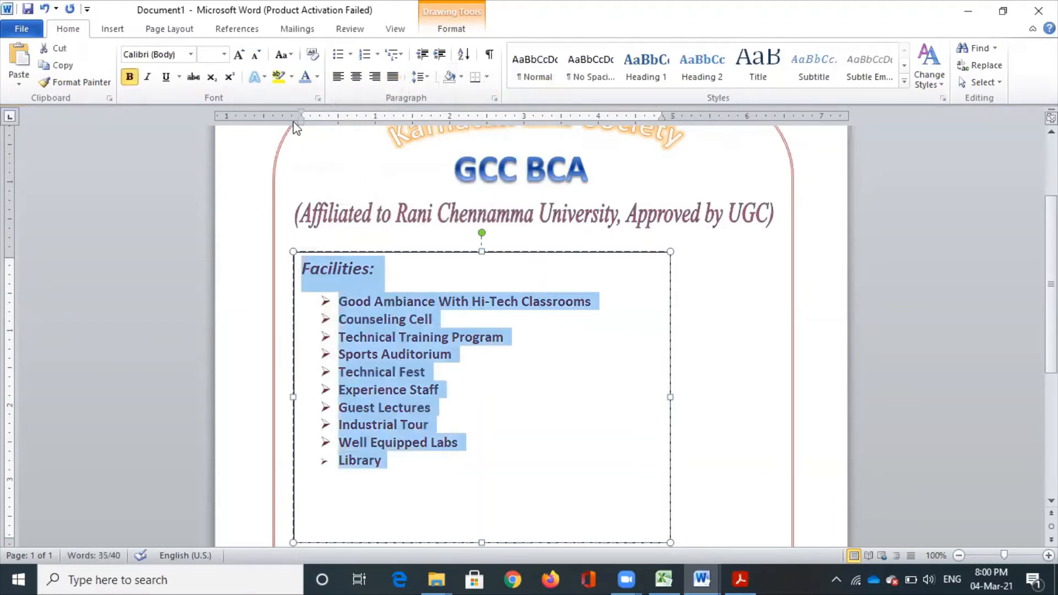
click(317, 77)
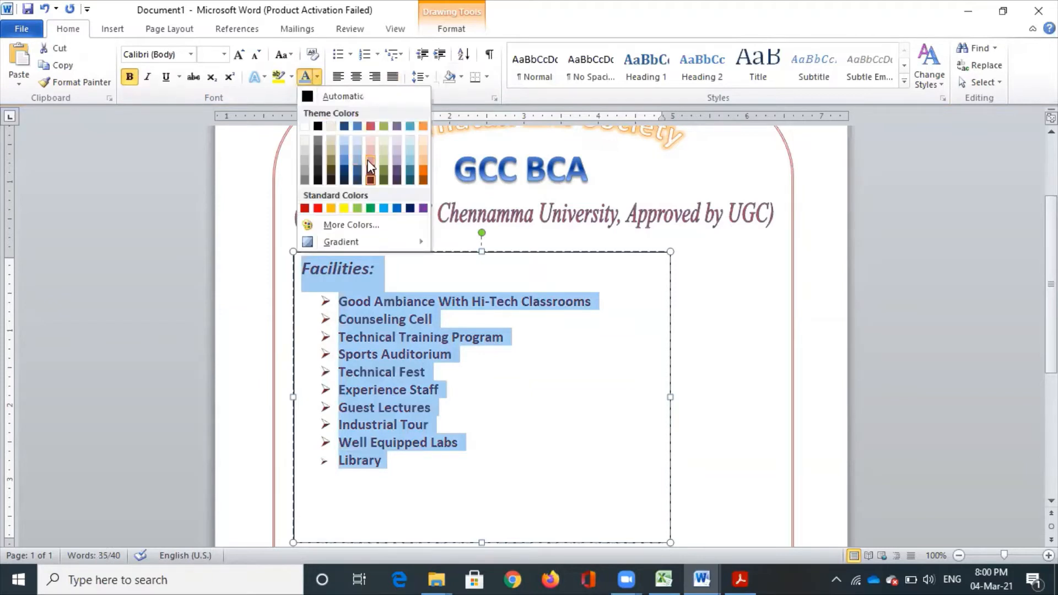
click(370, 127)
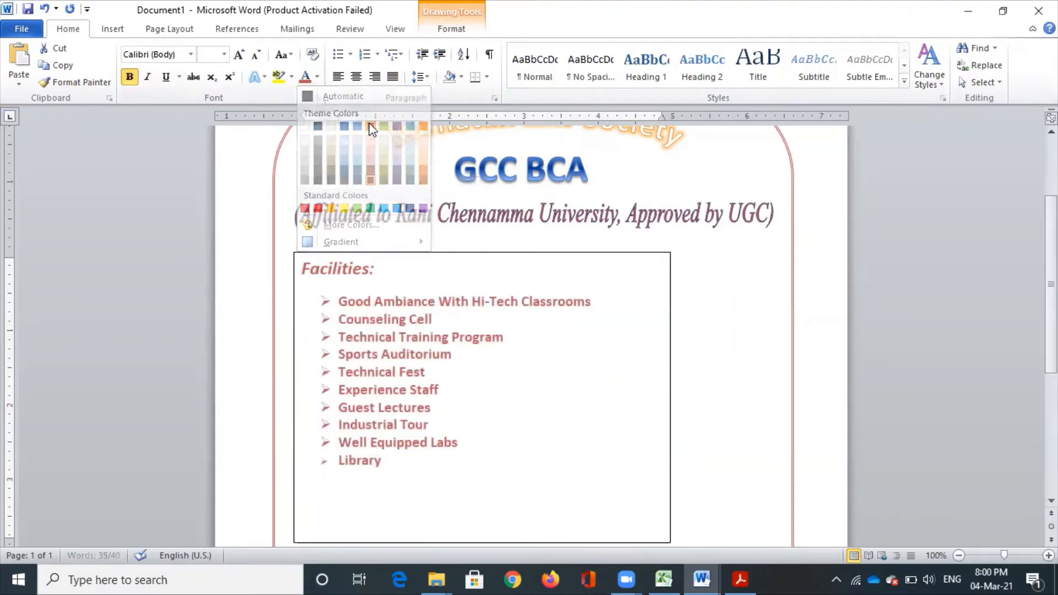
click(560, 405)
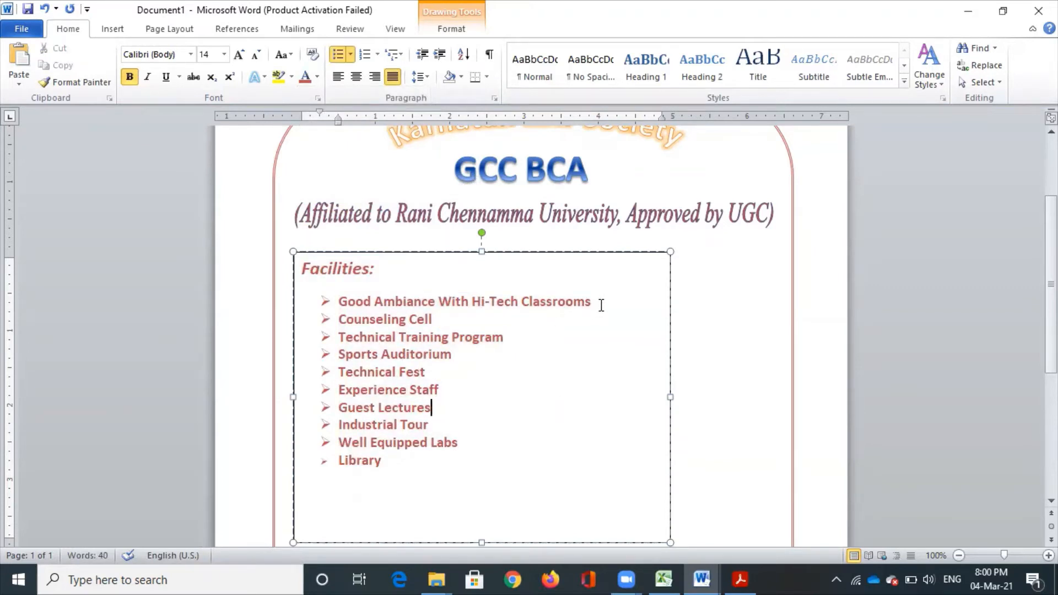
- Remove the outline of the facilities text box by setting its line color to No line
click(523, 260)
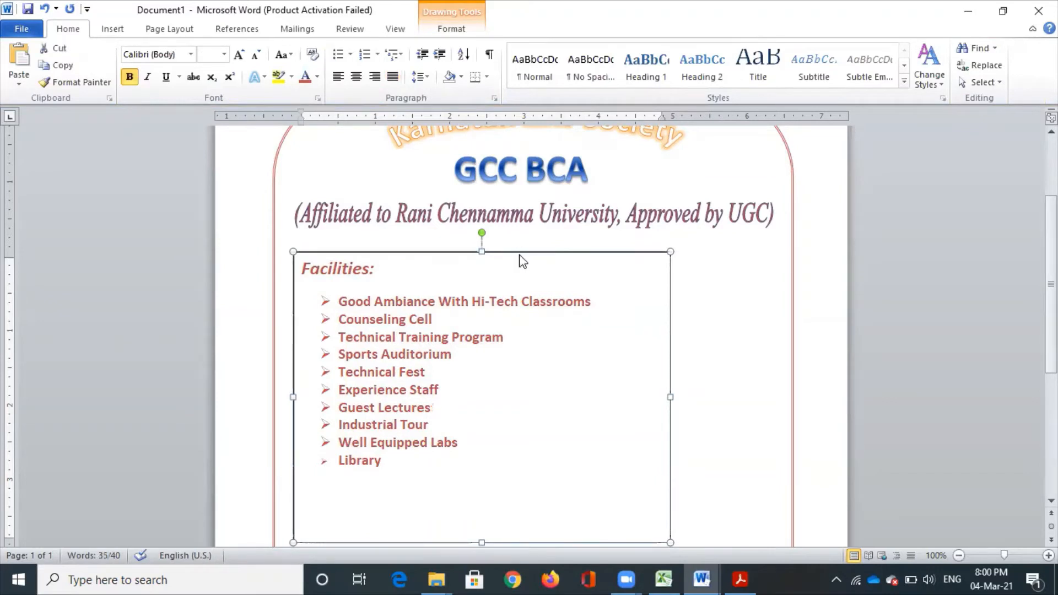
right_click(523, 260)
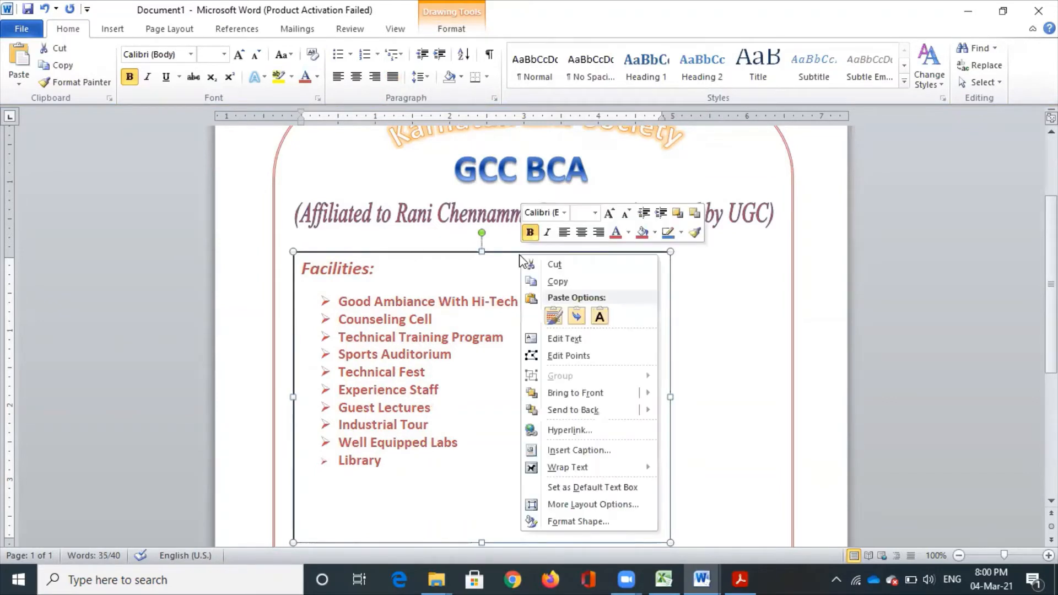
click(578, 521)
click(414, 163)
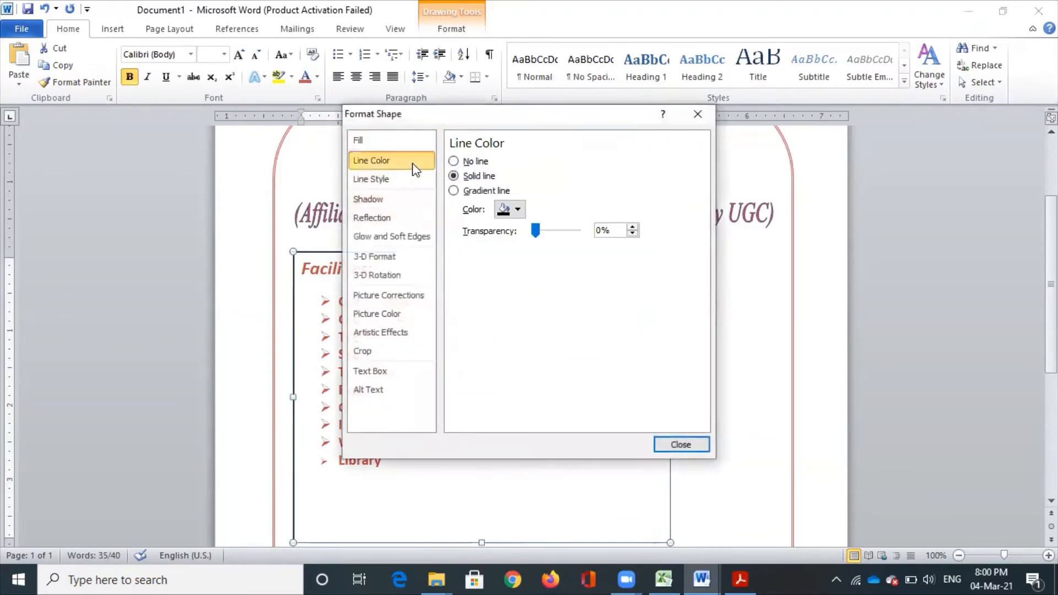
click(454, 162)
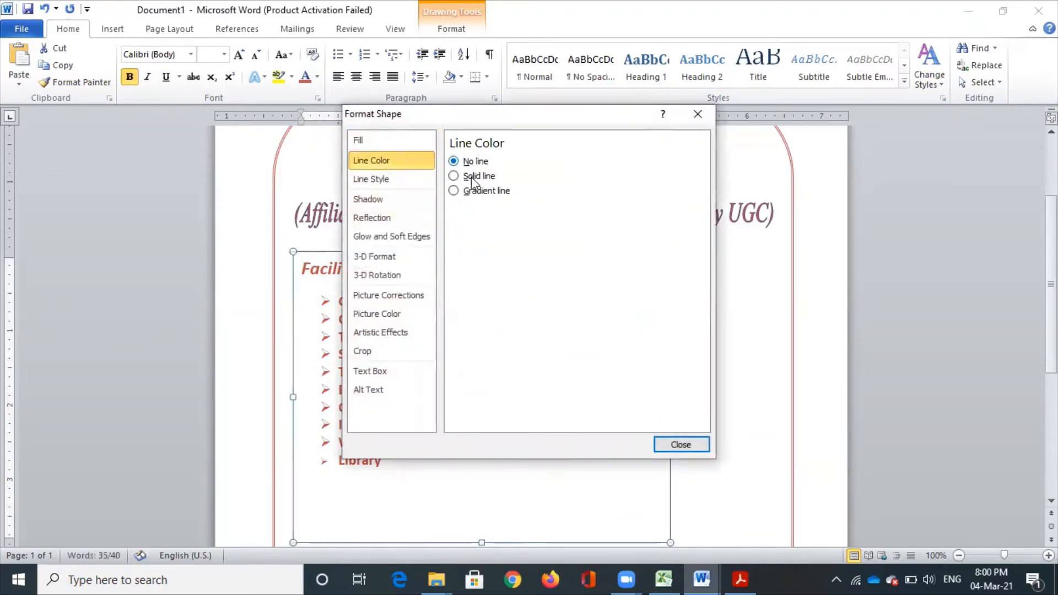
click(681, 446)
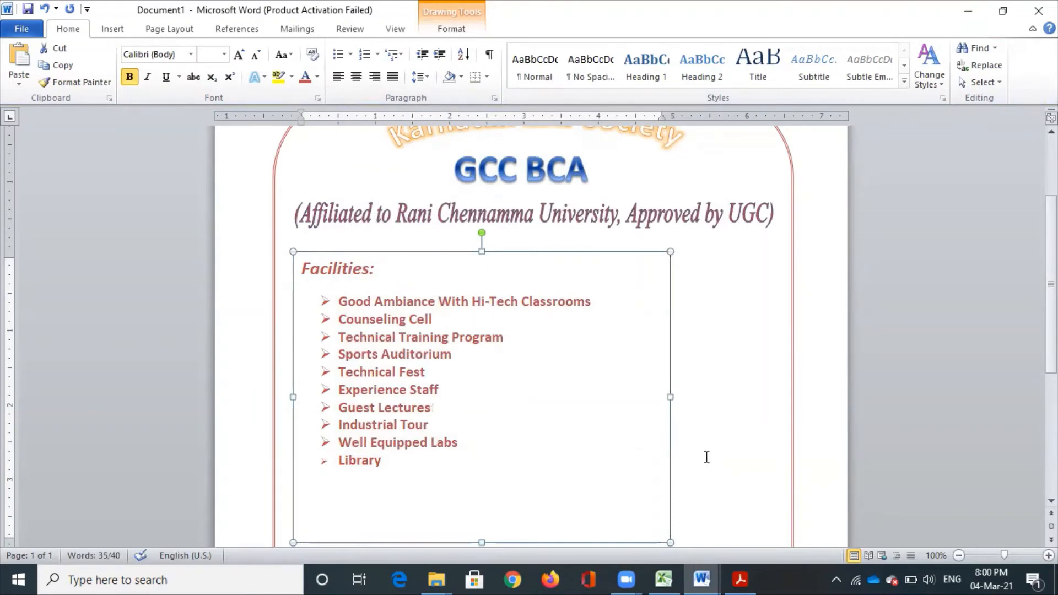
- Shrink the facilities text box in height and width so it fits closely around the list
scroll(716, 386, down, 2)
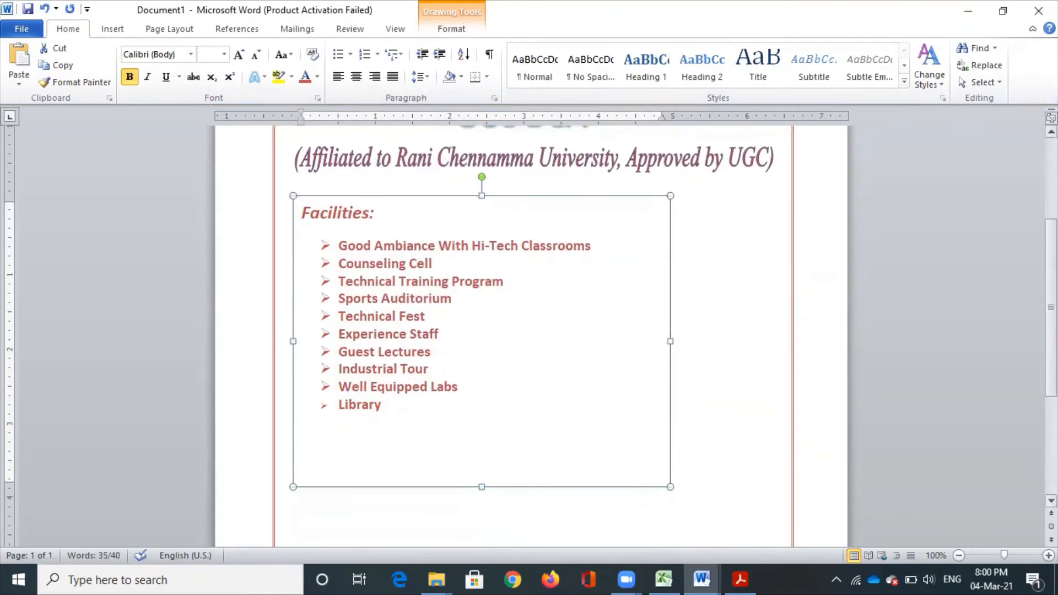
drag(482, 487, 473, 441)
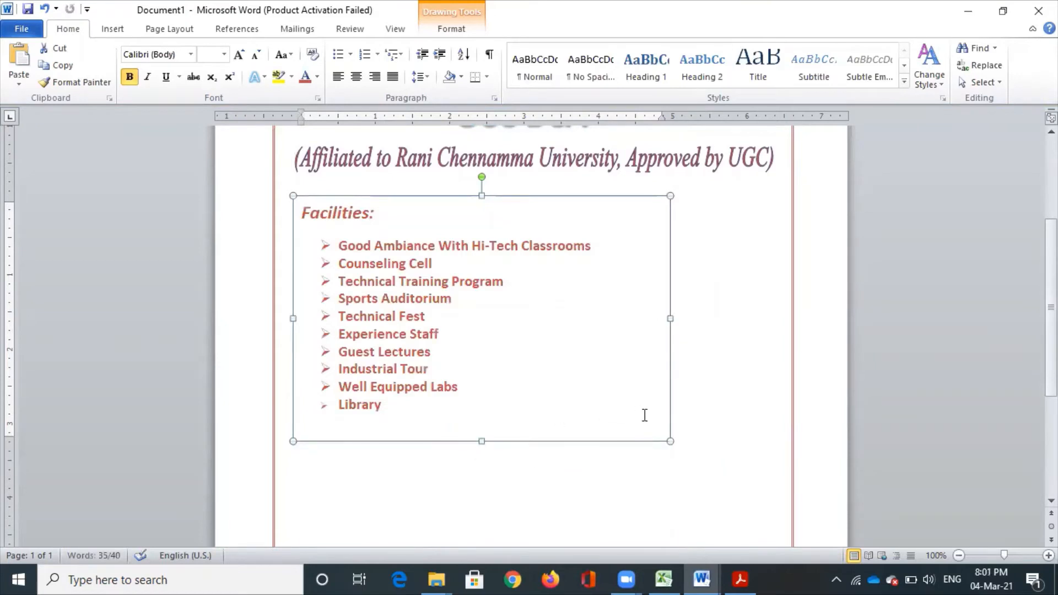
drag(669, 442, 620, 445)
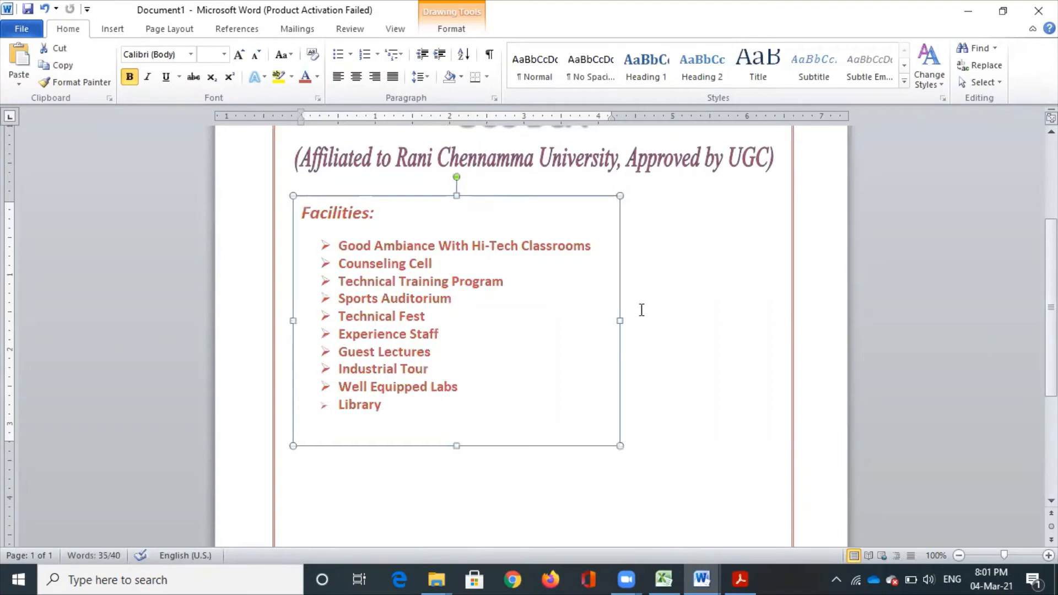
click(677, 377)
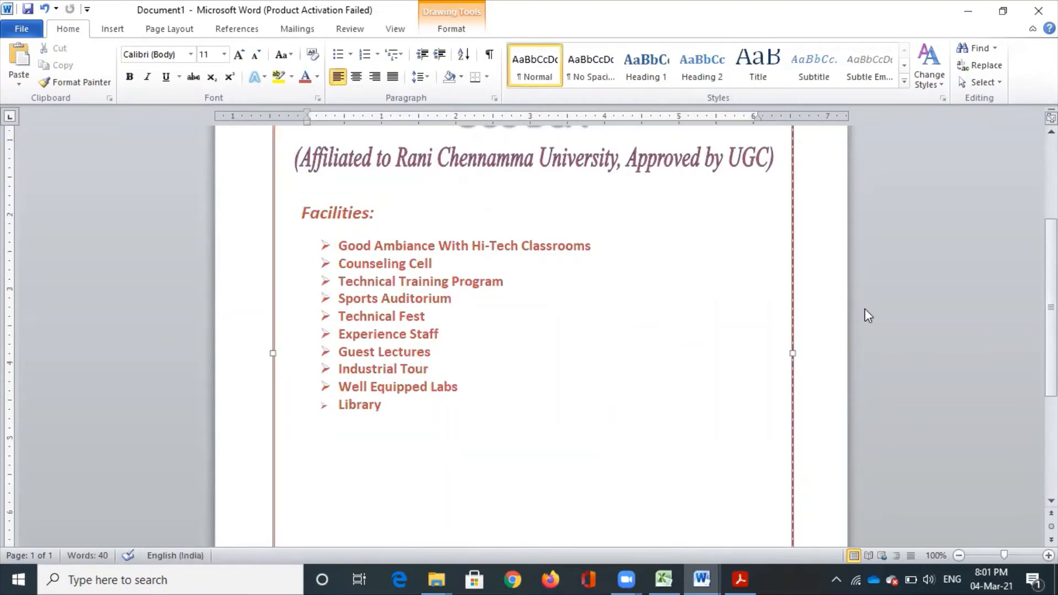
- Start inserting clip art into the pamphlet with the text cursor inside the border shape
drag(1054, 298, 1054, 296)
scroll(531, 336, up, 5)
scroll(531, 336, down, 2)
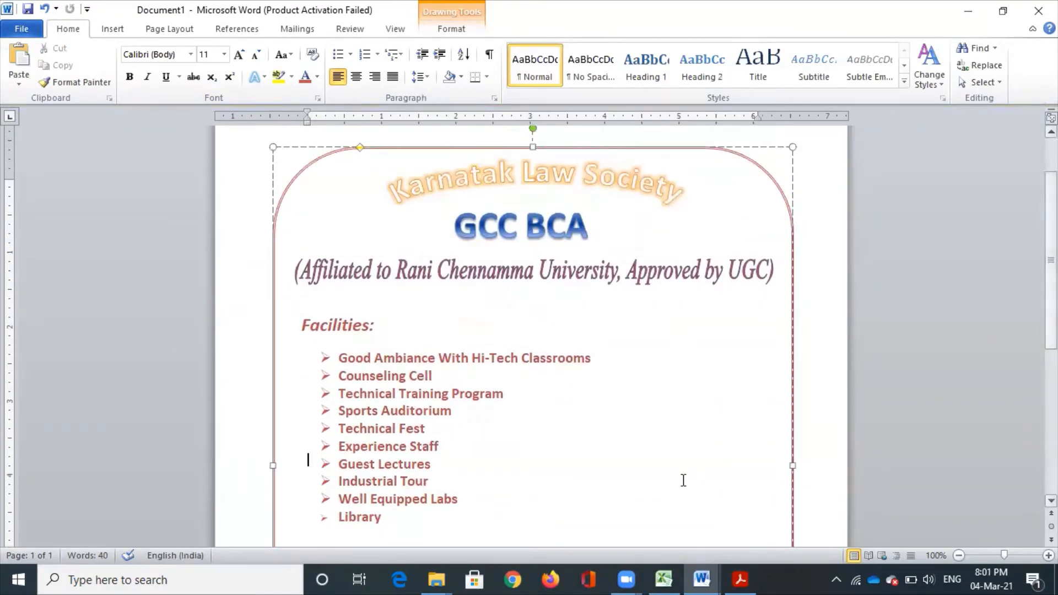
click(113, 29)
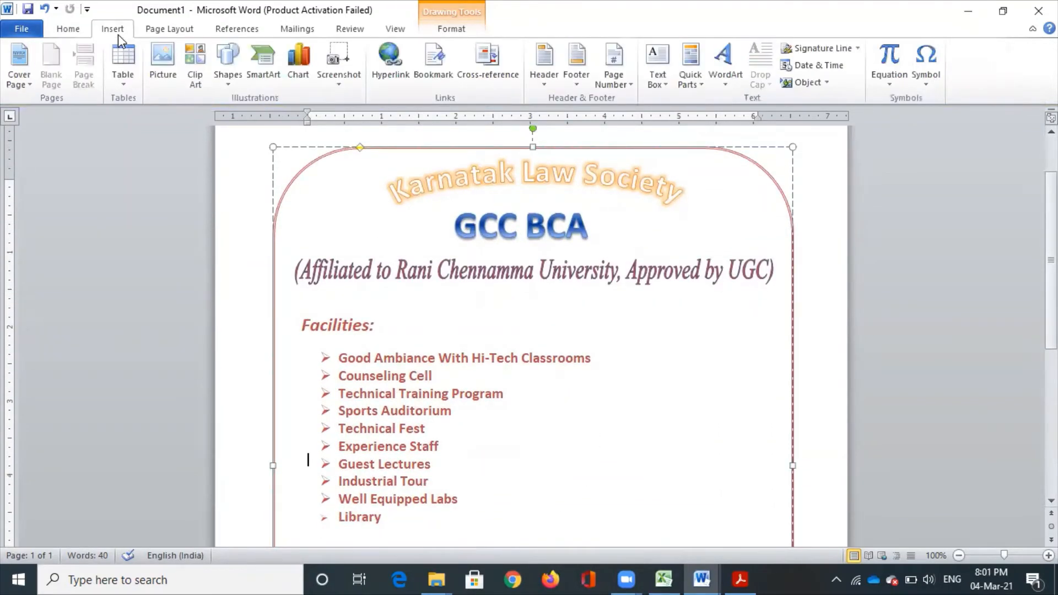
click(197, 77)
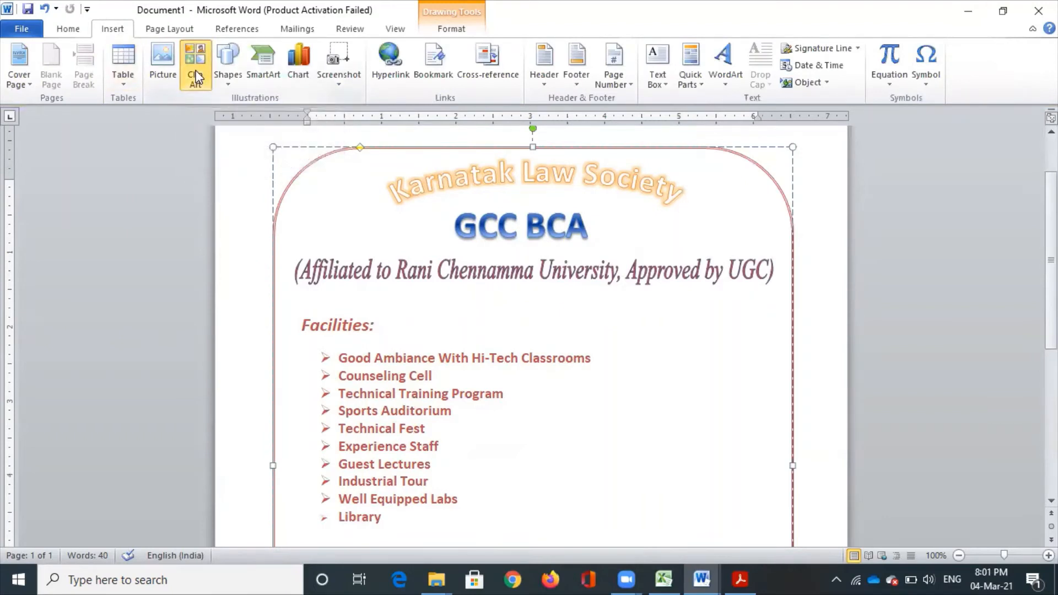